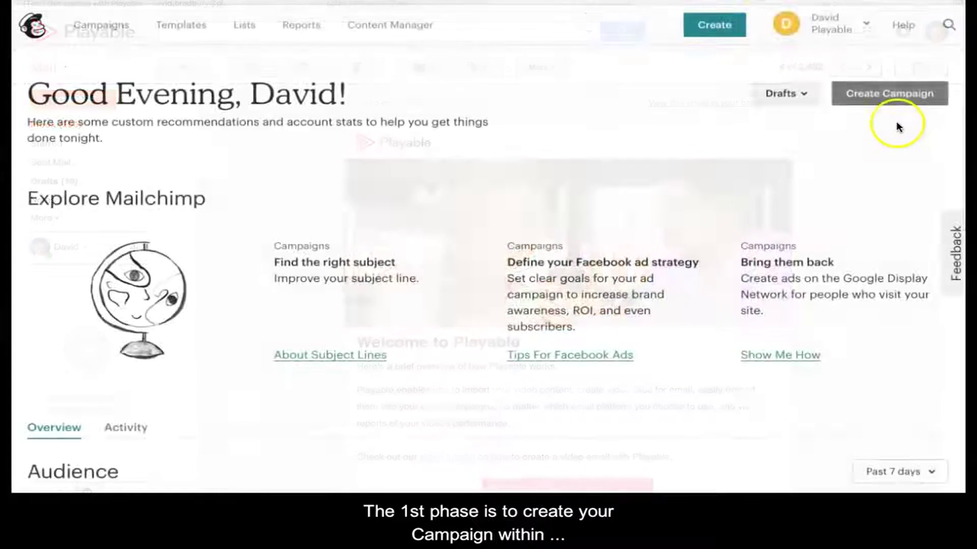
Create a regular email campaign named 'Playable Tutorial' and begin its setup
{"action": "left_click", "coordinate": [890, 94]}
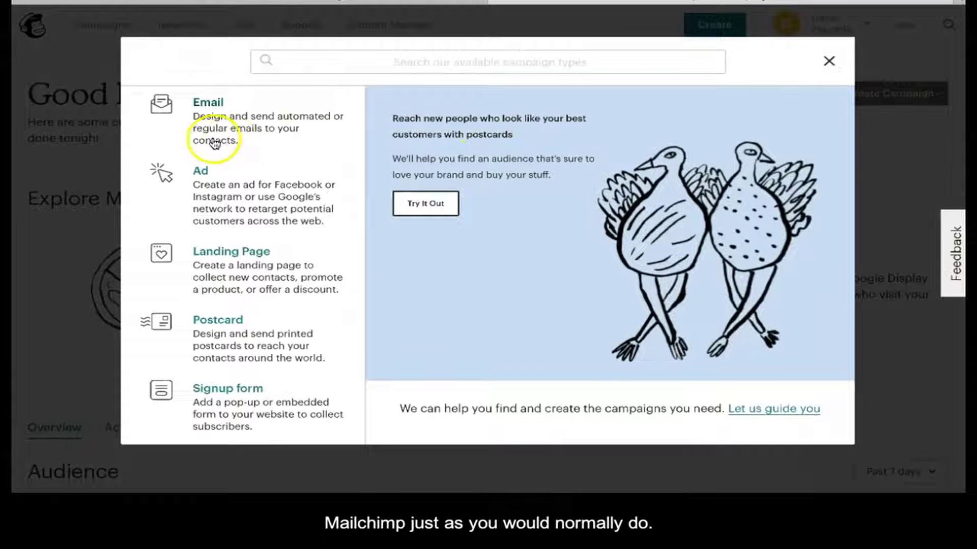
{"action": "left_click", "coordinate": [220, 130]}
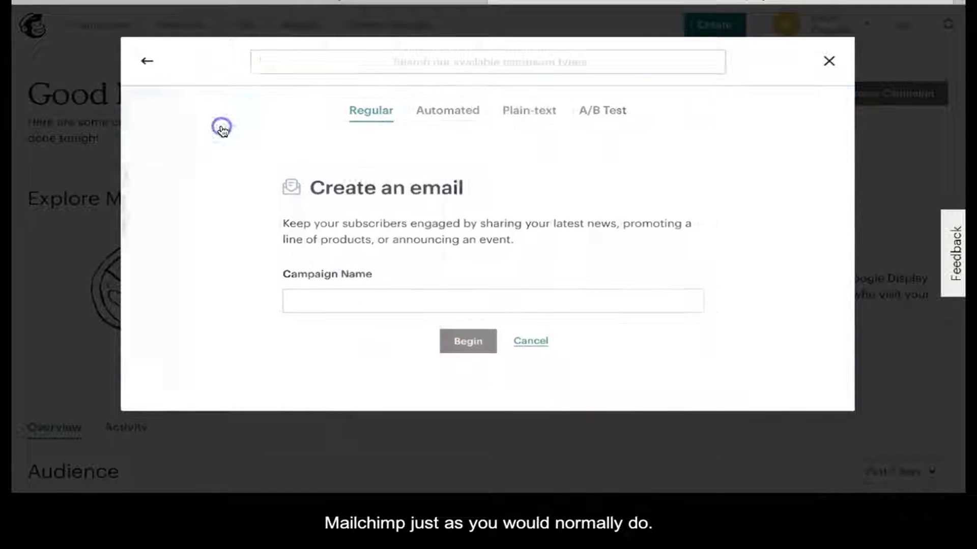
{"action": "left_click", "coordinate": [312, 306]}
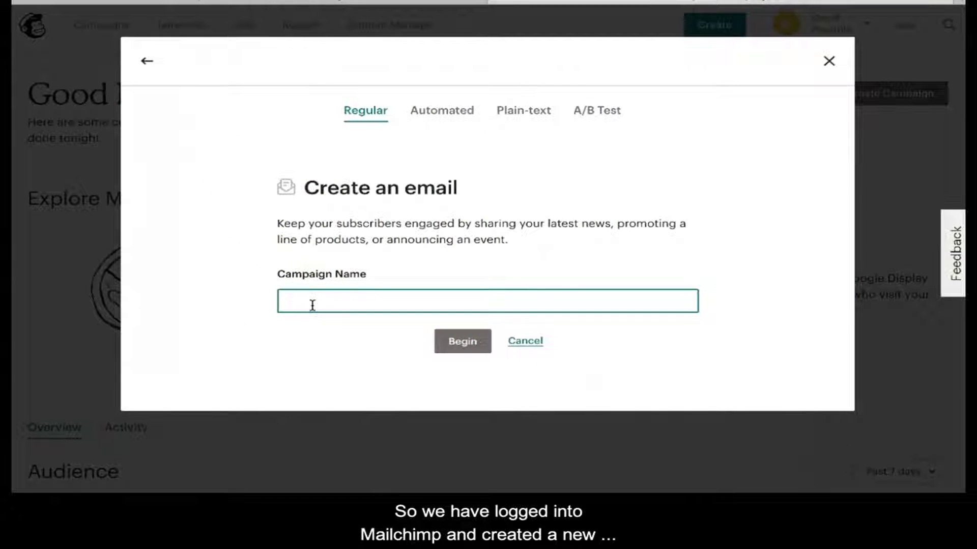
{"action": "type", "text": "Playable T"}
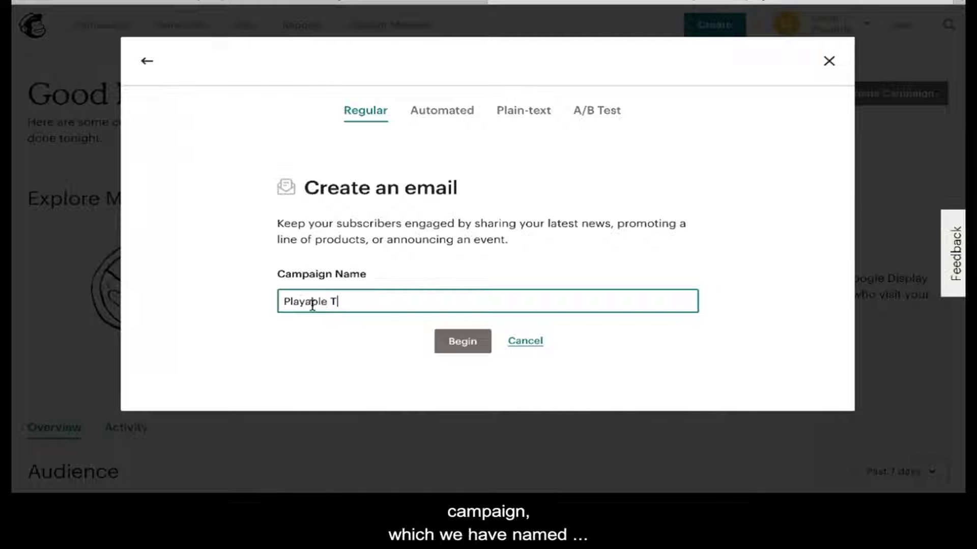
{"action": "type", "text": "utorial"}
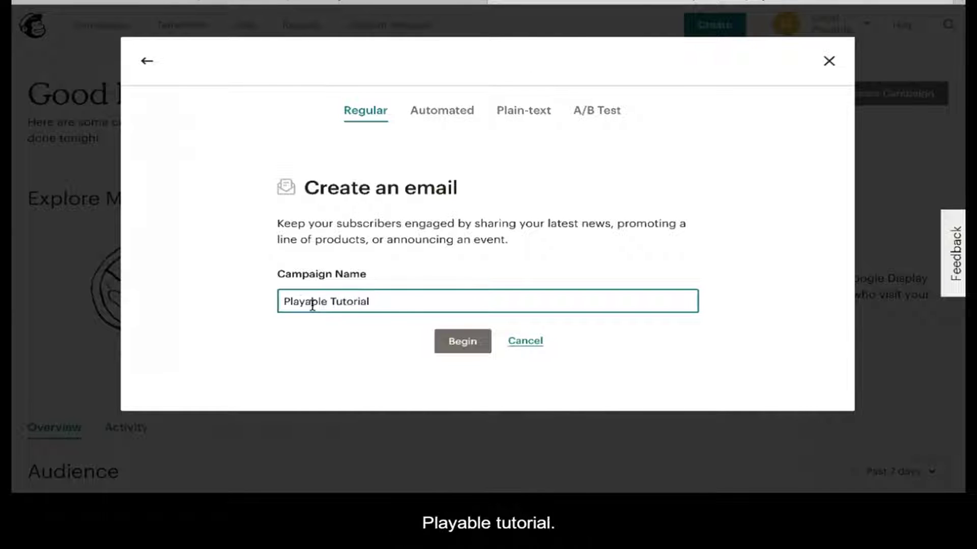
{"action": "left_click", "coordinate": [446, 340]}
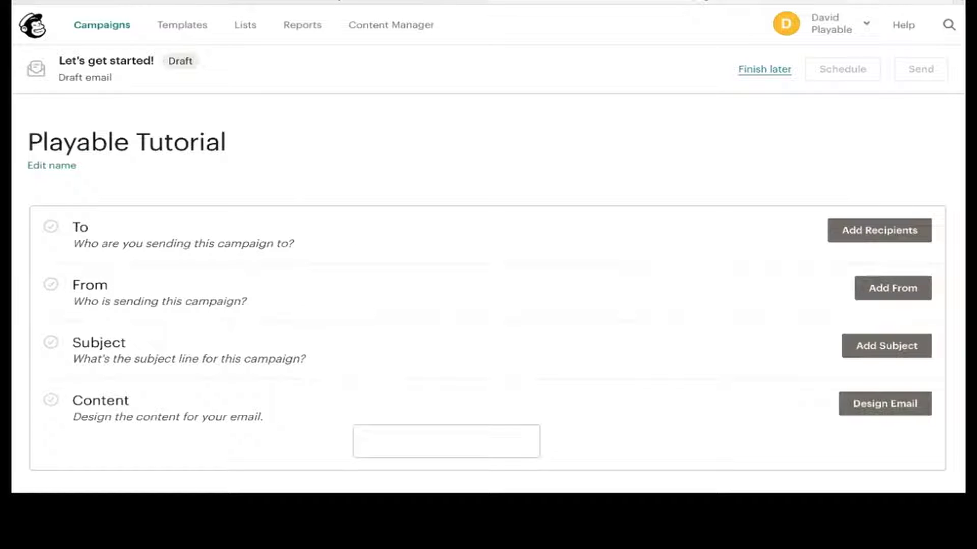
{"action": "scroll", "coordinate": [872, 398], "scroll_direction": "down", "scroll_amount": 1}
Start designing the email from the Sell Products layout
{"action": "left_click", "coordinate": [882, 380]}
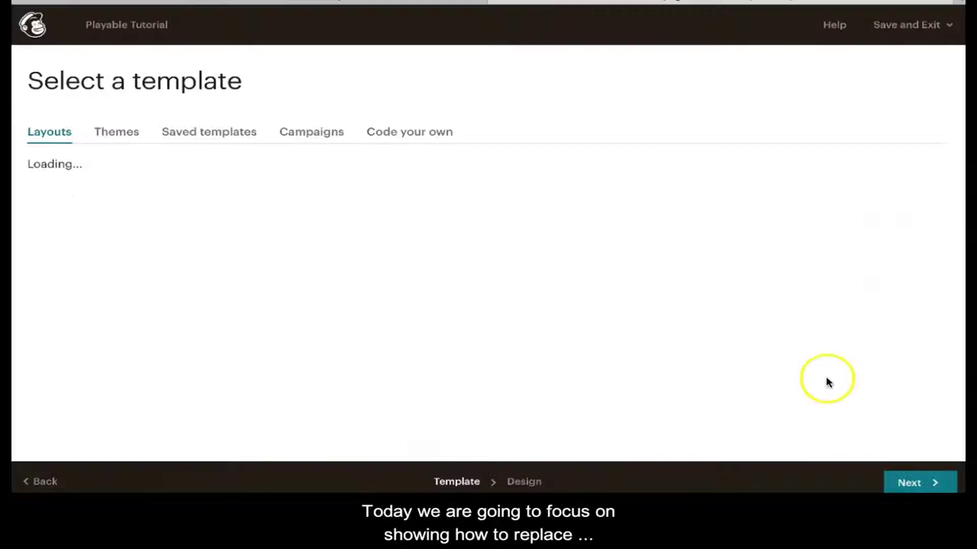
{"action": "scroll", "coordinate": [680, 371], "scroll_direction": "down", "scroll_amount": 3}
{"action": "scroll", "coordinate": [680, 371], "scroll_direction": "up", "scroll_amount": 1}
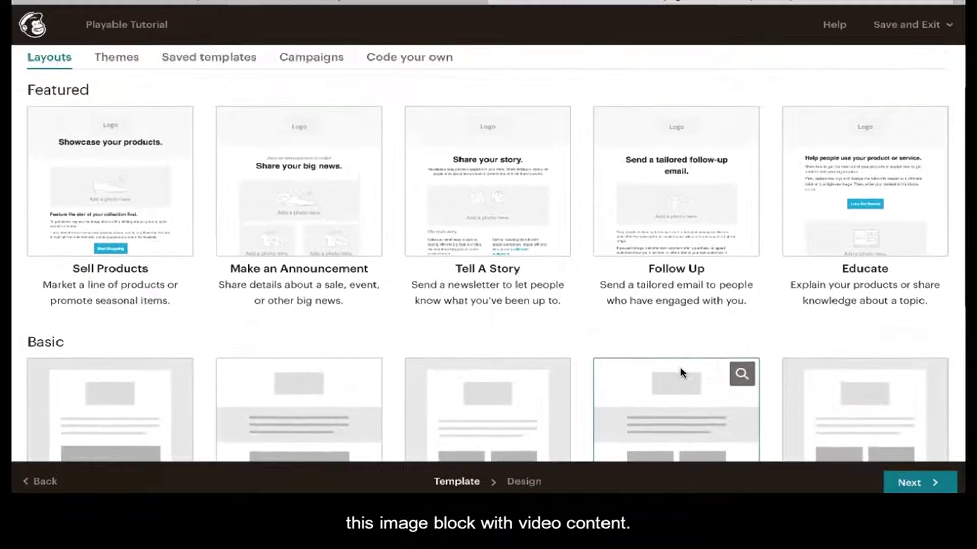
{"action": "left_click", "coordinate": [109, 202]}
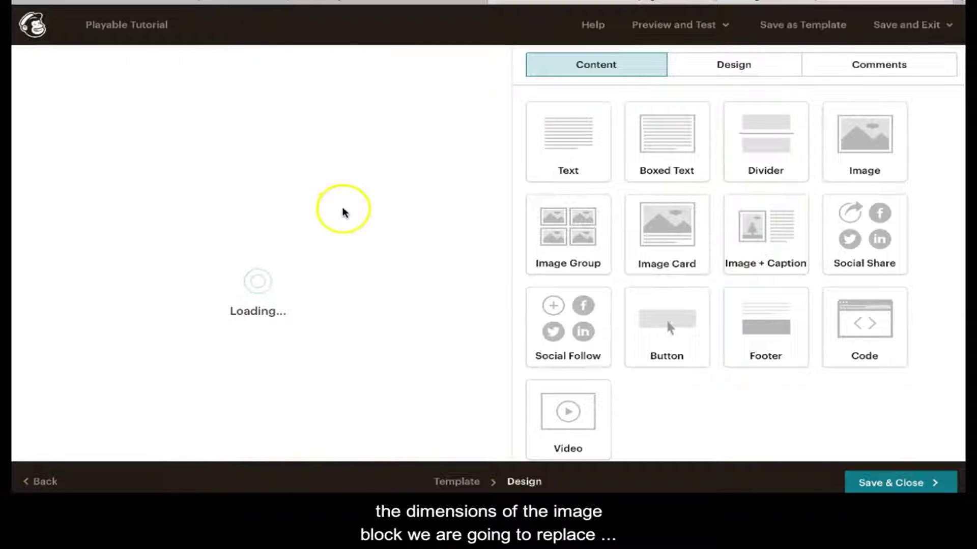
Check that the product image block is 564 × 212, then close its details
{"action": "mouse_move", "coordinate": [306, 298]}
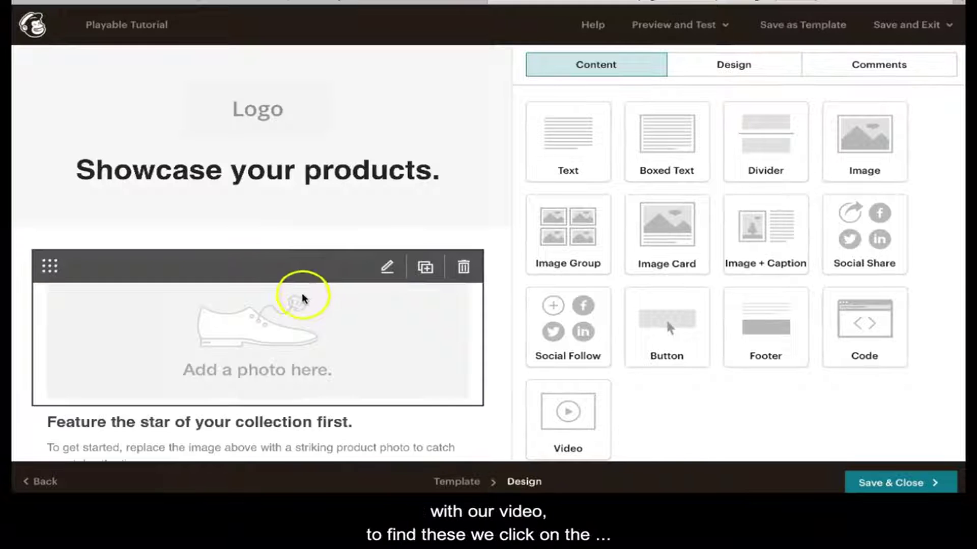
{"action": "left_click", "coordinate": [293, 323]}
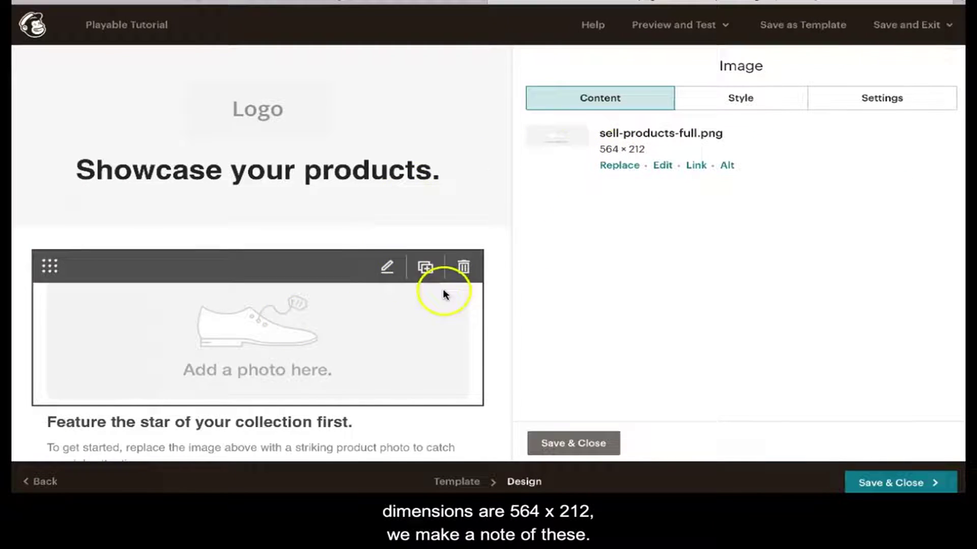
{"action": "left_click", "coordinate": [592, 446]}
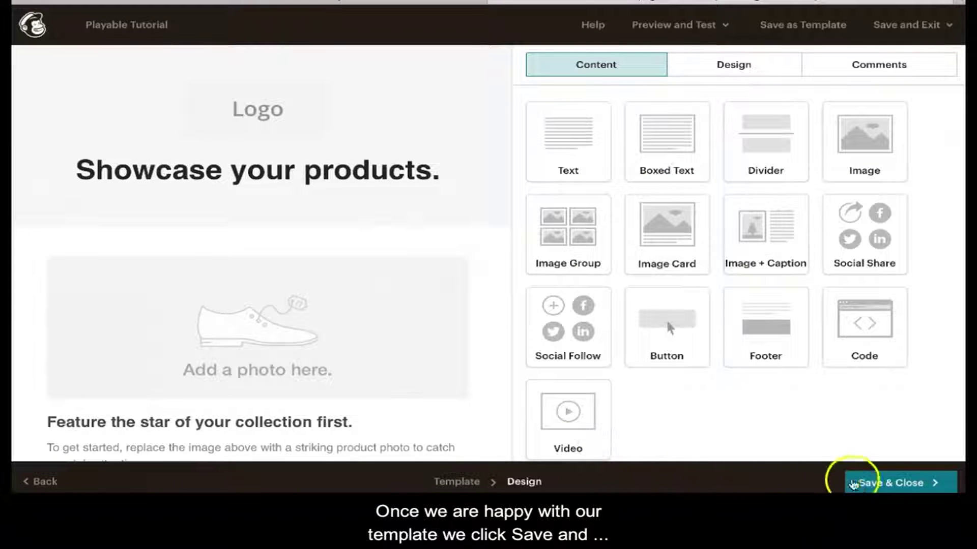
Save and close the email design, then start Playable's MailChimp sign-in
{"action": "left_click", "coordinate": [886, 484]}
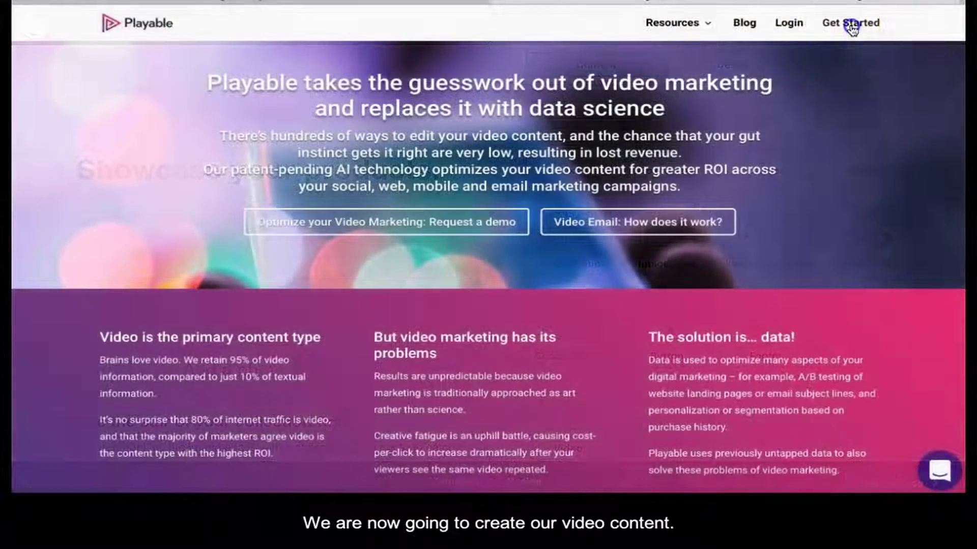
{"action": "left_click", "coordinate": [852, 25]}
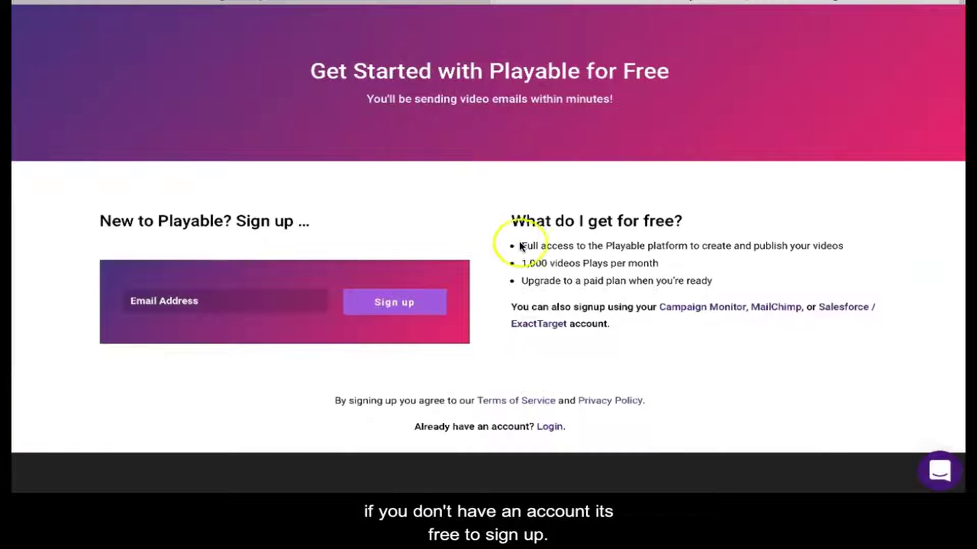
{"action": "left_click", "coordinate": [782, 308]}
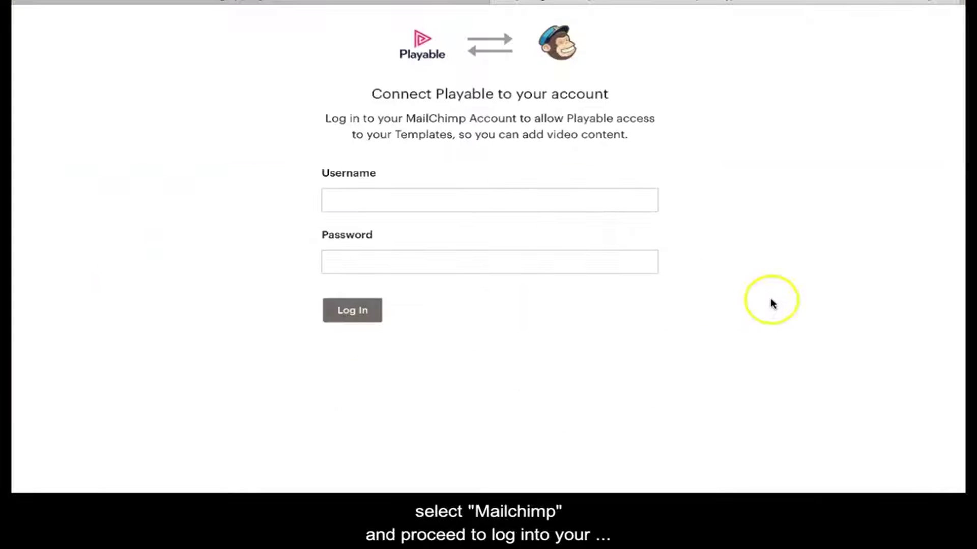
Log in to Playable with the saved Mailchimp username and password
{"action": "left_click", "coordinate": [492, 202]}
{"action": "left_click", "coordinate": [456, 220]}
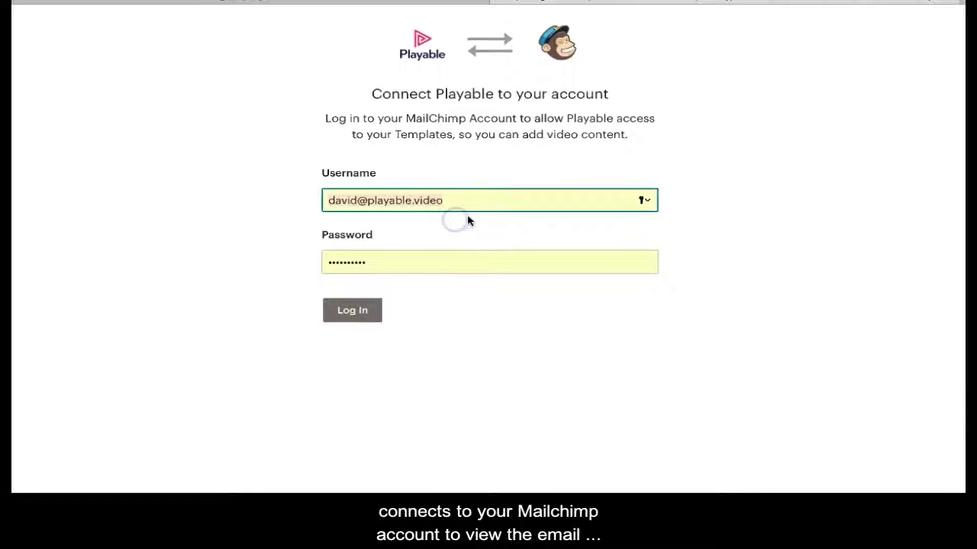
{"action": "left_click", "coordinate": [374, 308]}
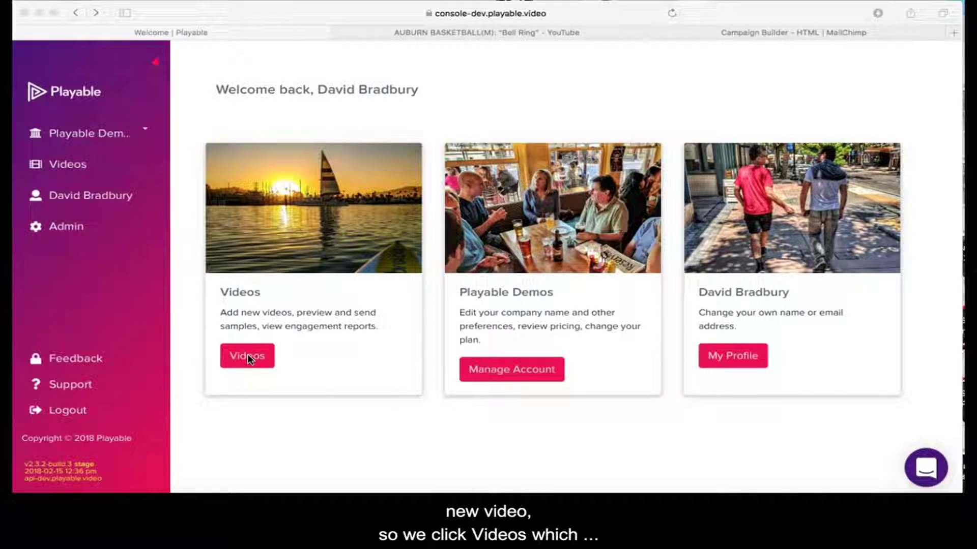
Add a new video titled 'MailChimp Tutorial'
{"action": "left_click", "coordinate": [248, 357]}
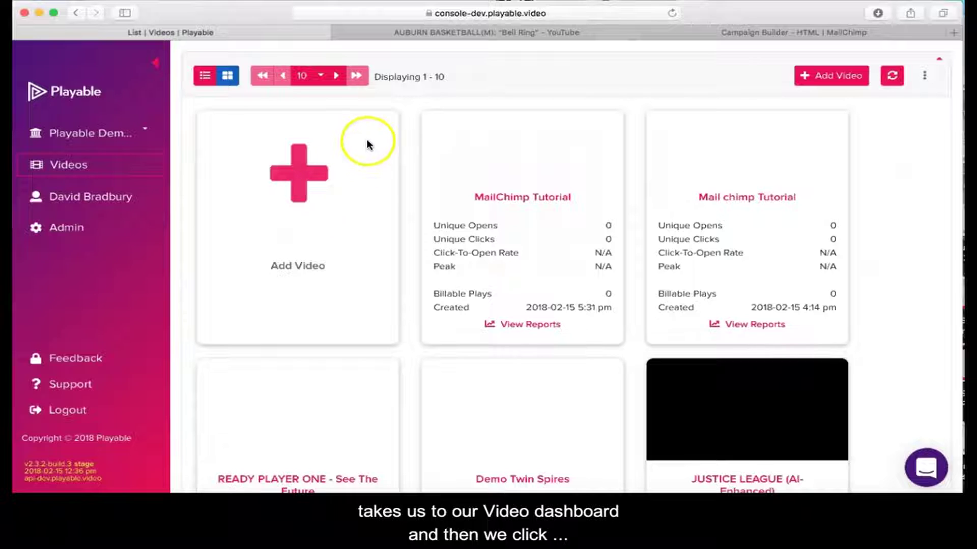
{"action": "left_click", "coordinate": [297, 176]}
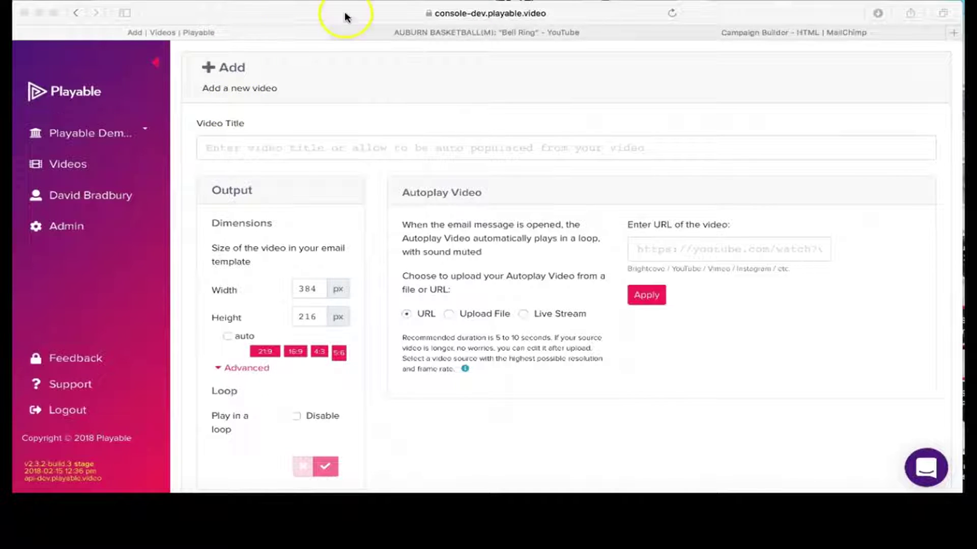
{"action": "left_click", "coordinate": [216, 147]}
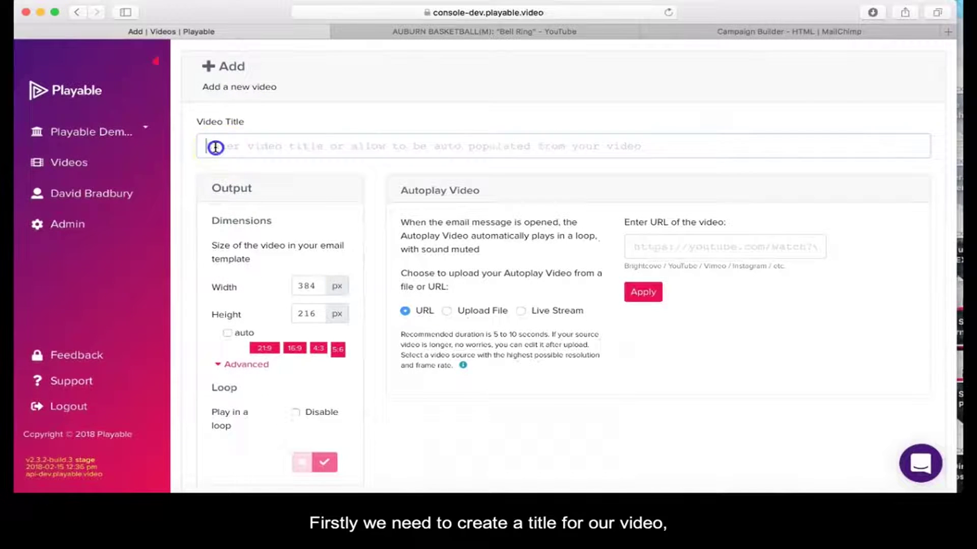
{"action": "type", "text": "M"}
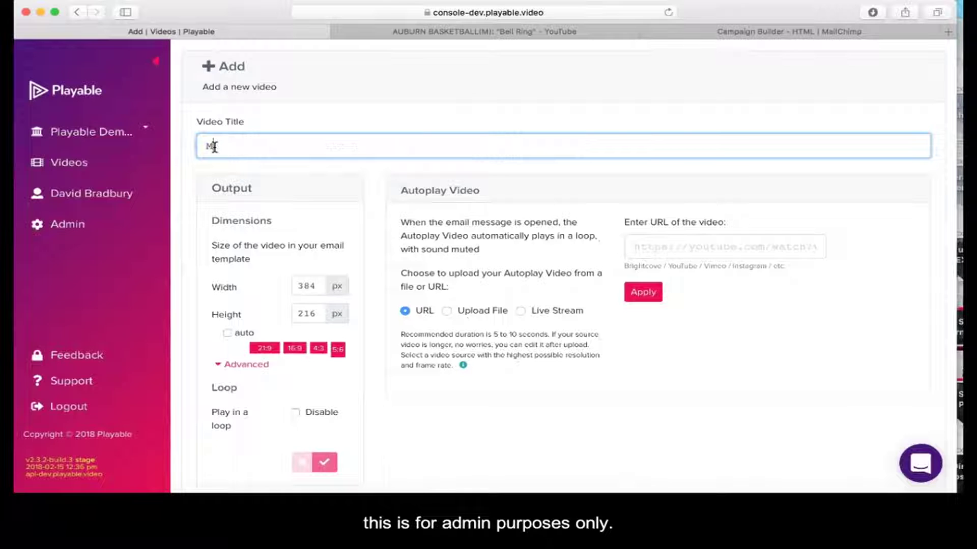
{"action": "type", "text": "ailChimp Tuto"}
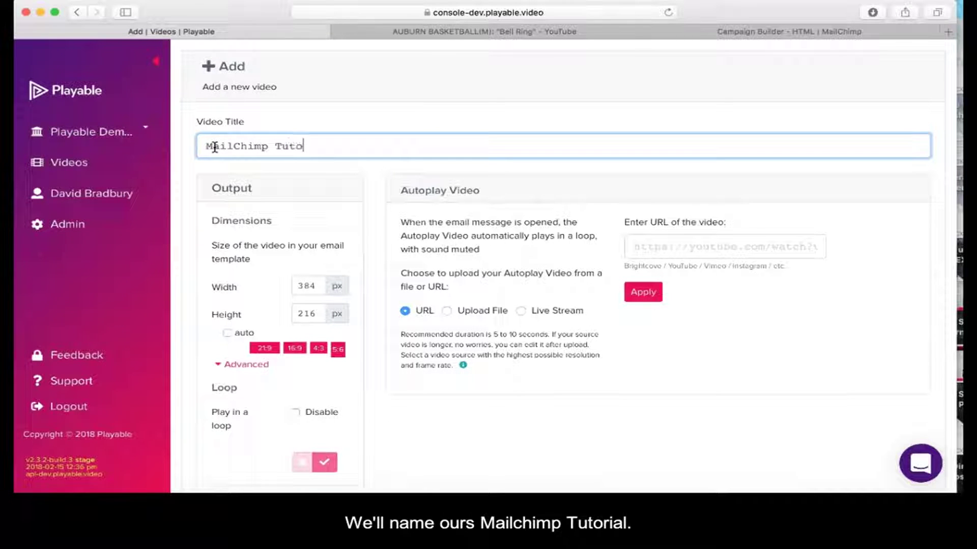
{"action": "type", "text": "rial"}
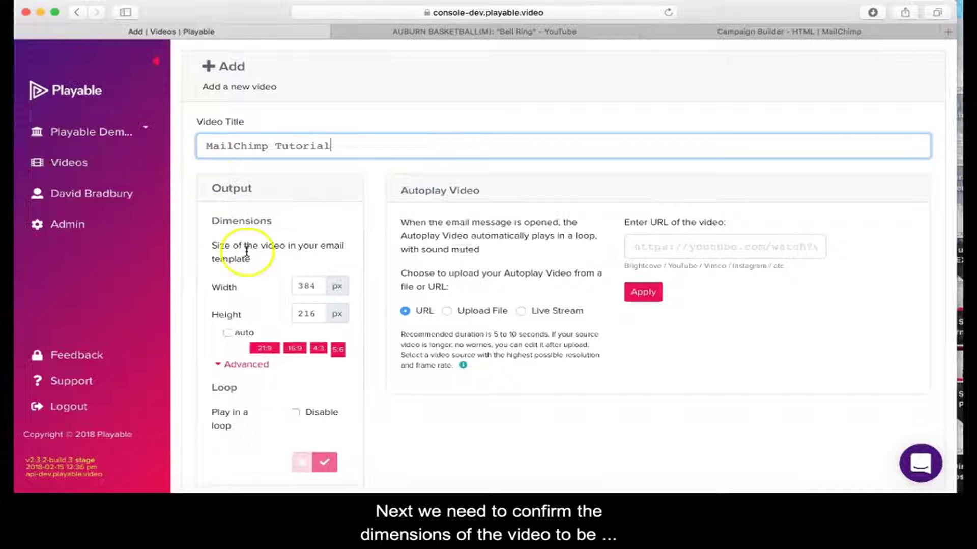
Set the video's output size to 564 × 212 pixels and save
{"action": "left_click", "coordinate": [316, 287]}
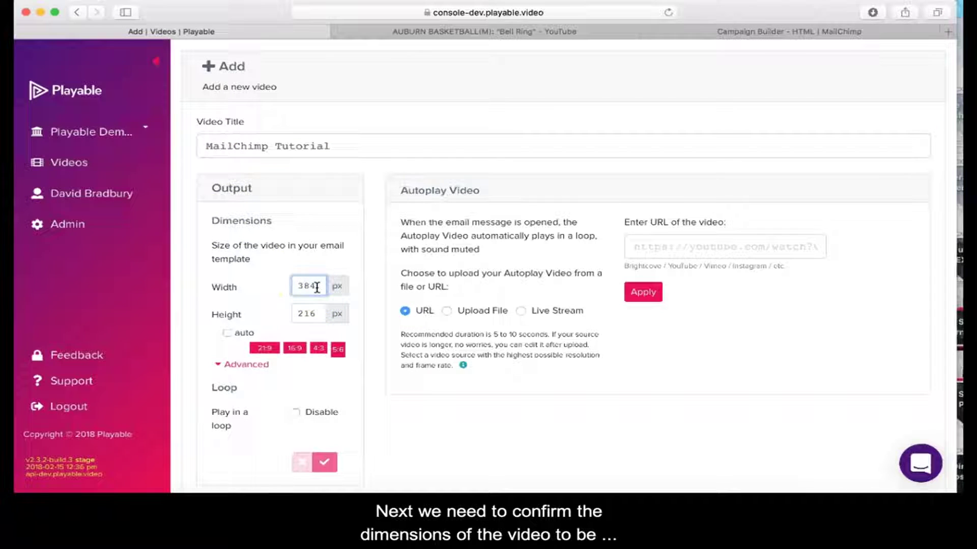
{"action": "key", "text": "BackSpace"}
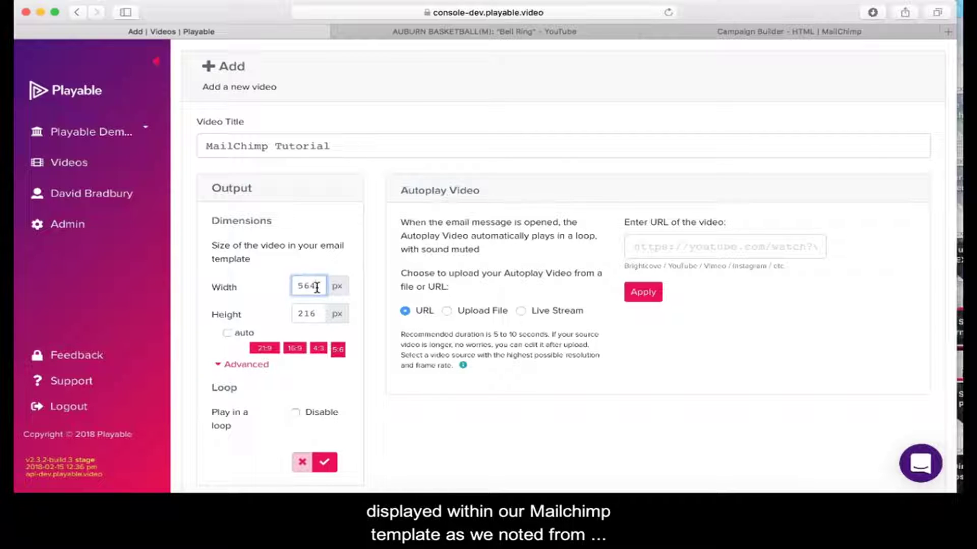
{"action": "left_click", "coordinate": [320, 315]}
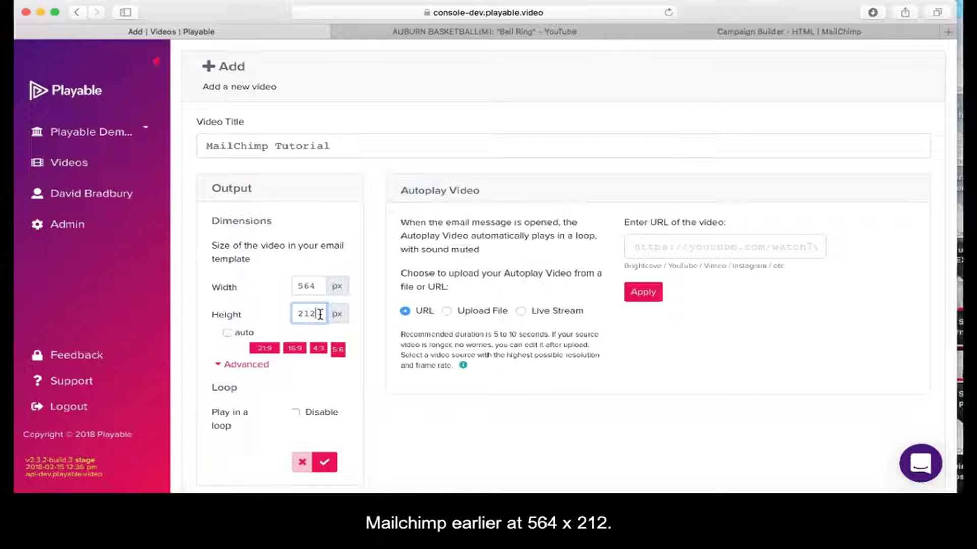
{"action": "left_click", "coordinate": [325, 462]}
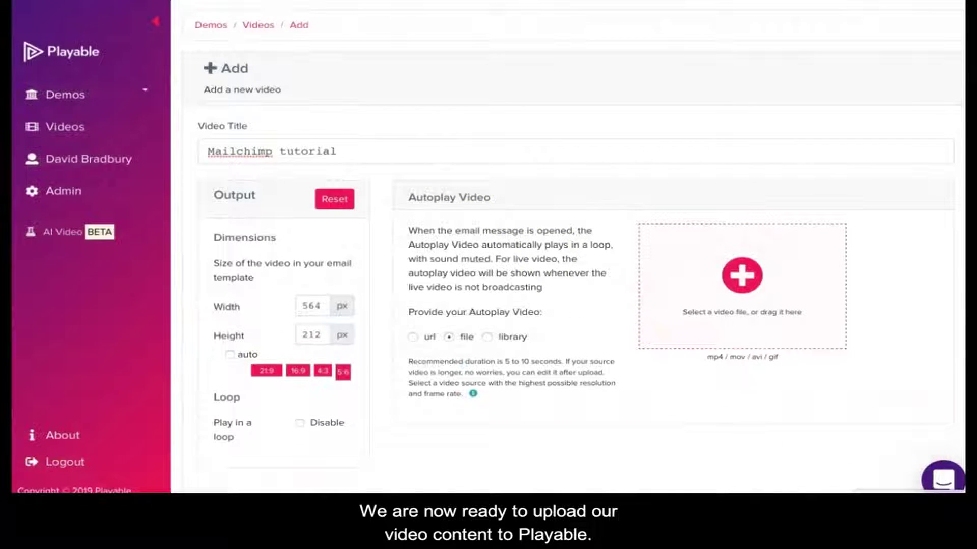
Upload the tutorial mp4 from the Mailchimp Tutorial Video folder as the autoplay video
{"action": "left_click", "coordinate": [742, 275]}
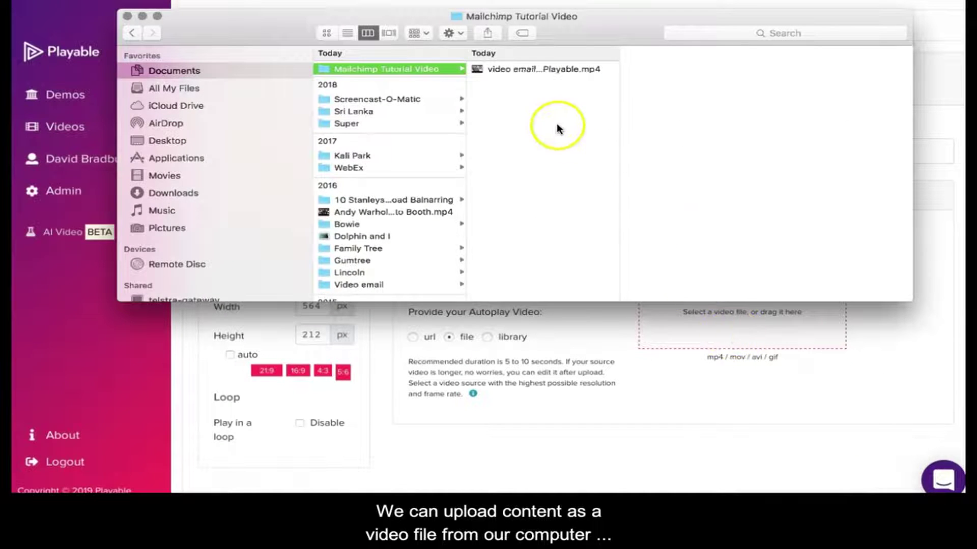
{"action": "left_click_drag", "start_coordinate": [538, 70], "coordinate": [708, 315]}
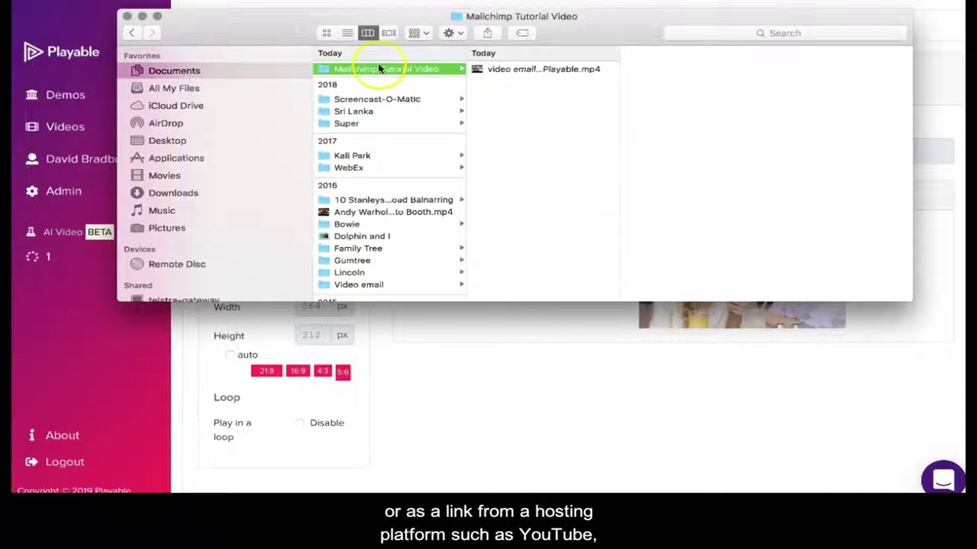
{"action": "left_click", "coordinate": [143, 17]}
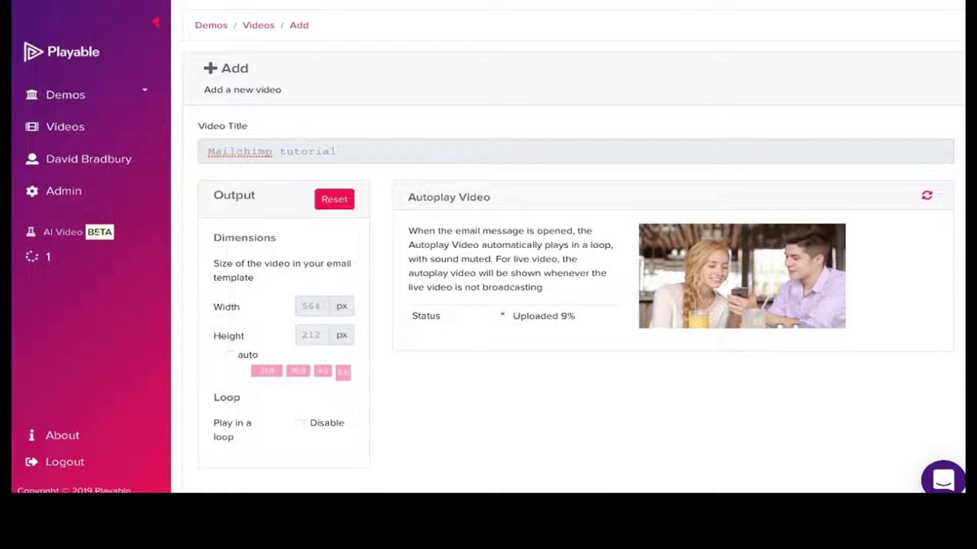
Replace the click-through URL with the Mailchimp embed tutorial page URL and save it
{"action": "left_click", "coordinate": [344, 124]}
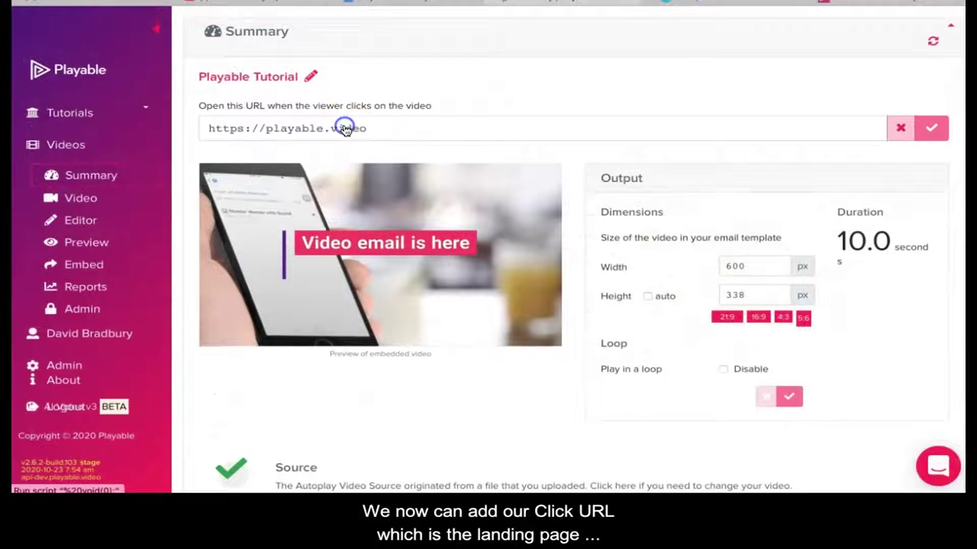
{"action": "left_click_drag", "start_coordinate": [386, 133], "coordinate": [203, 127]}
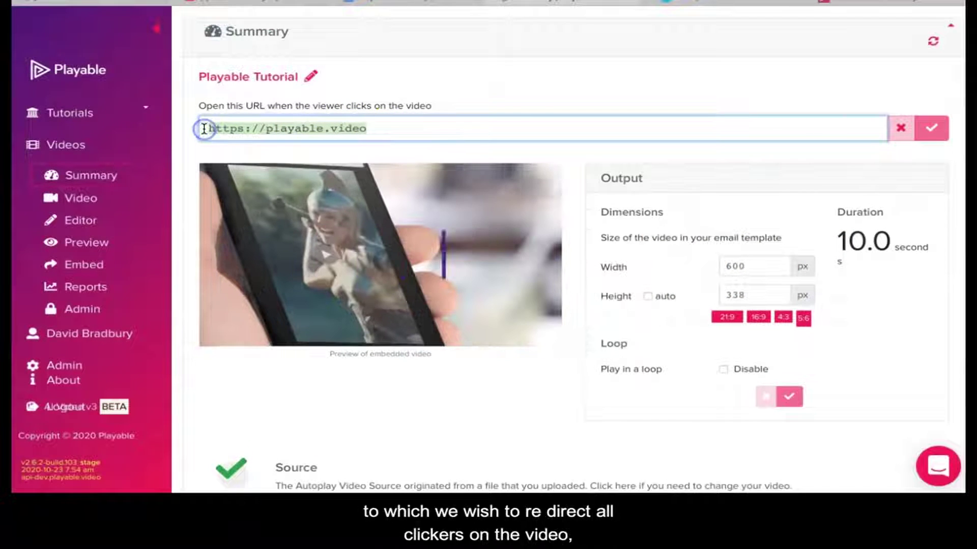
{"action": "key", "text": "BackSpace"}
{"action": "type", "text": "https://playable.video/project/how-to-embed-video-into-your-email-using-mailchimp-and-playable/"}
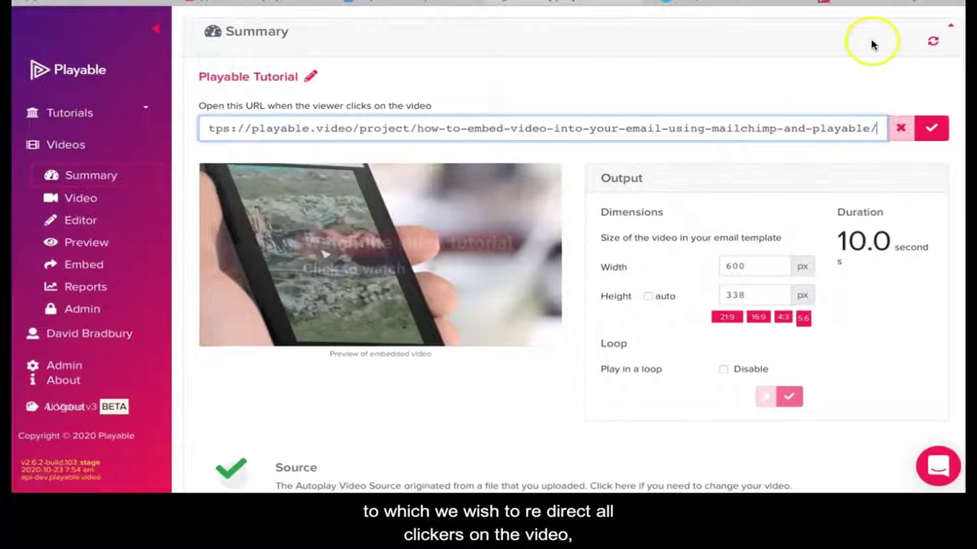
{"action": "left_click", "coordinate": [934, 127]}
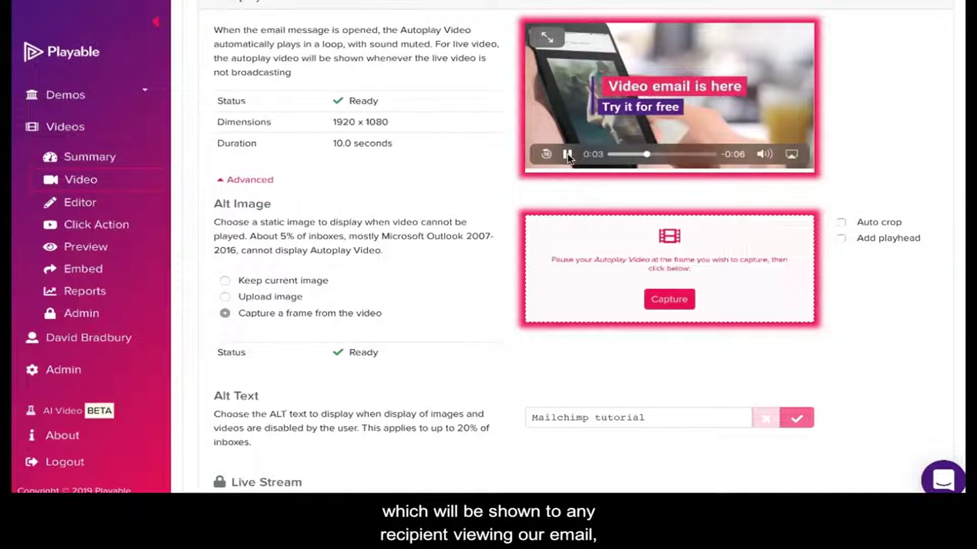
Capture the 0:03 'Video email is here / Try it for free' frame as the alt image
{"action": "left_click", "coordinate": [567, 154]}
{"action": "left_click", "coordinate": [667, 299]}
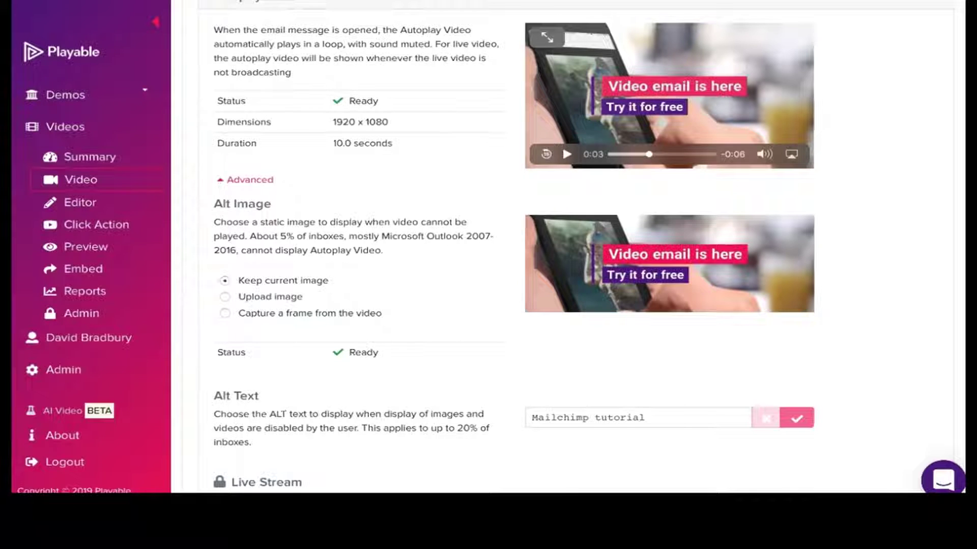
{"action": "left_click", "coordinate": [114, 205]}
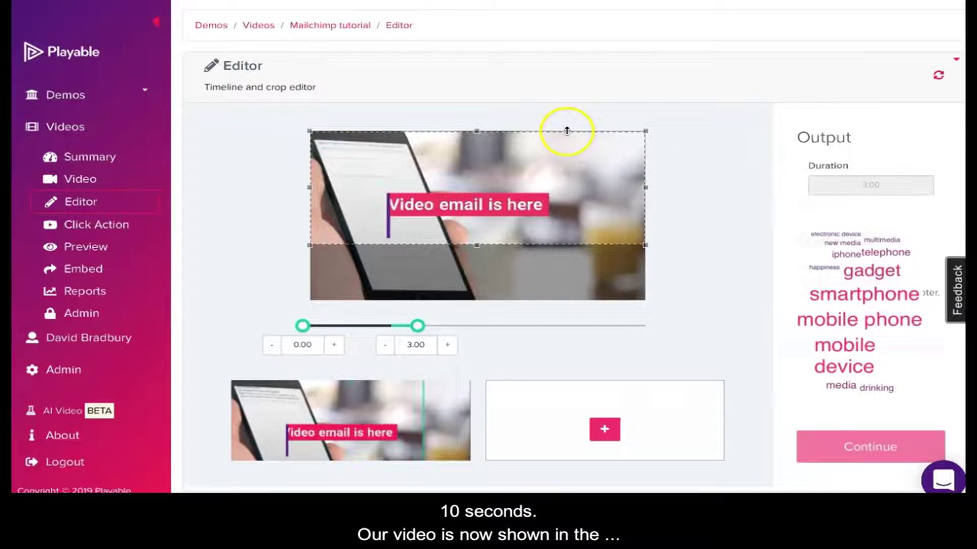
Shift the crop box down and add a second clip trimmed to 0.30–9.80 seconds
{"action": "left_click_drag", "start_coordinate": [566, 134], "coordinate": [565, 148]}
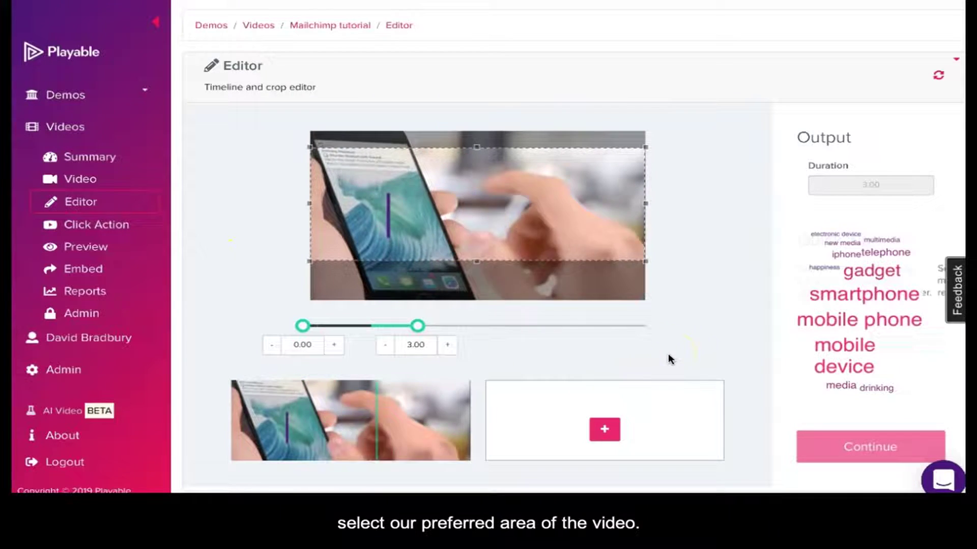
{"action": "left_click", "coordinate": [605, 429]}
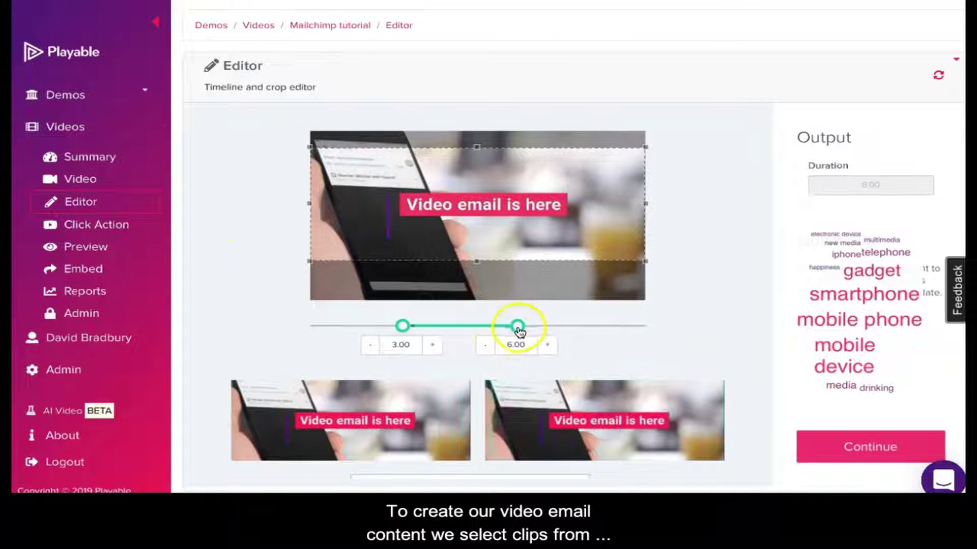
{"action": "left_click_drag", "start_coordinate": [518, 326], "coordinate": [600, 327]}
{"action": "left_click_drag", "start_coordinate": [403, 327], "coordinate": [524, 327]}
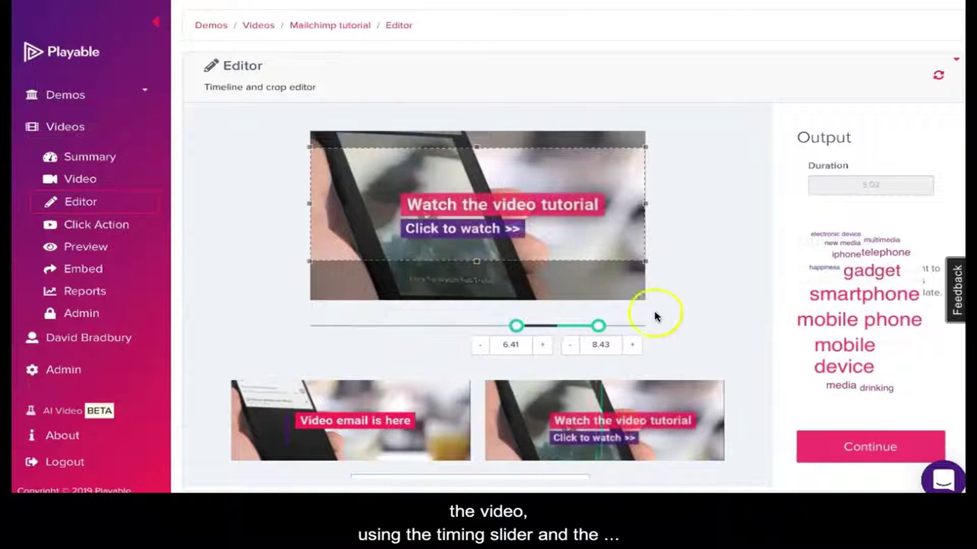
{"action": "left_click_drag", "start_coordinate": [515, 326], "coordinate": [310, 327]}
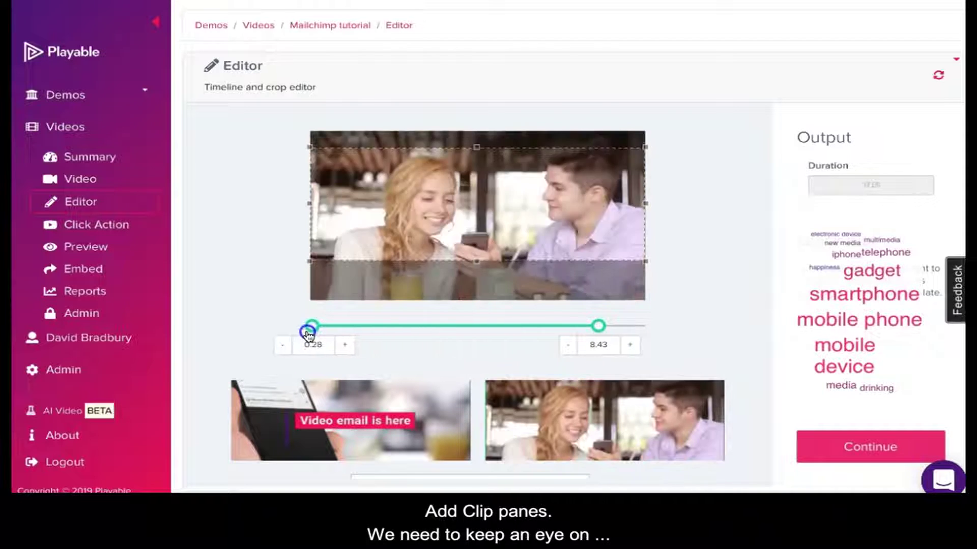
{"action": "left_click_drag", "start_coordinate": [592, 325], "coordinate": [668, 312]}
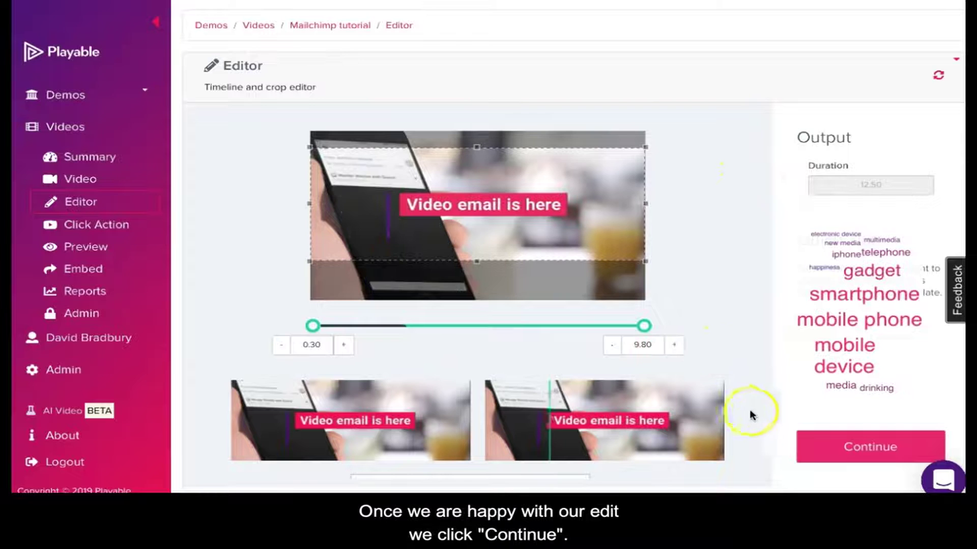
Switch off the 'Click To Watch More' footer in the captions and endcard settings
{"action": "left_click", "coordinate": [836, 450]}
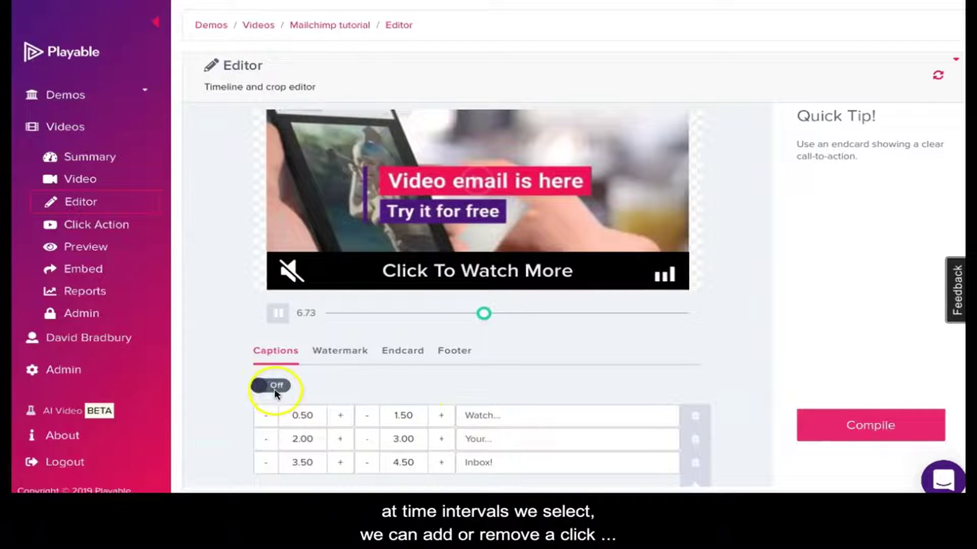
{"action": "left_click", "coordinate": [344, 354]}
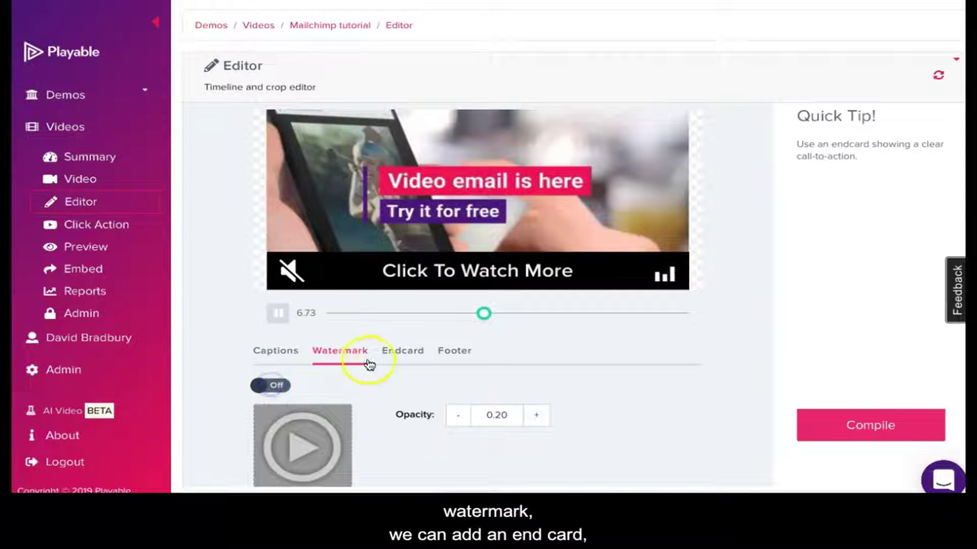
{"action": "left_click", "coordinate": [395, 353]}
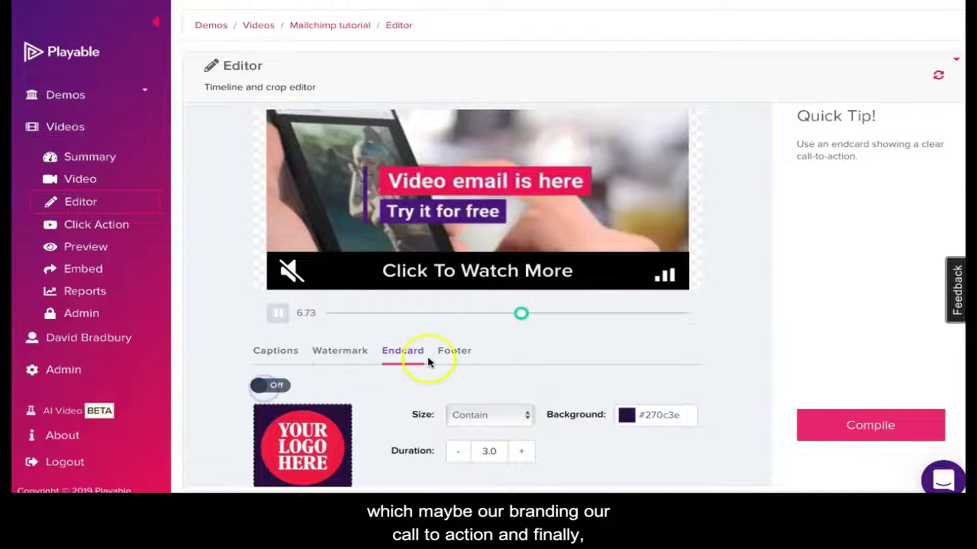
{"action": "left_click", "coordinate": [451, 352]}
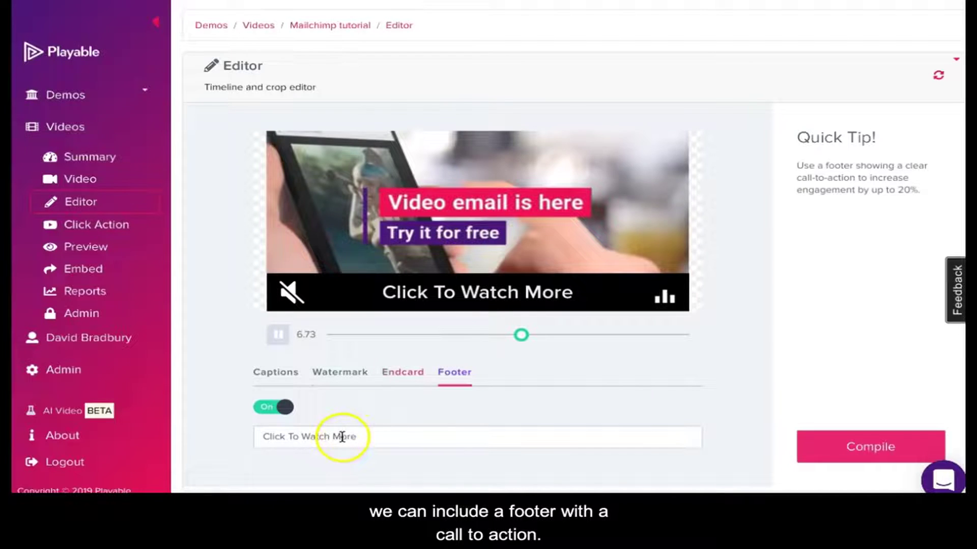
{"action": "left_click", "coordinate": [272, 408]}
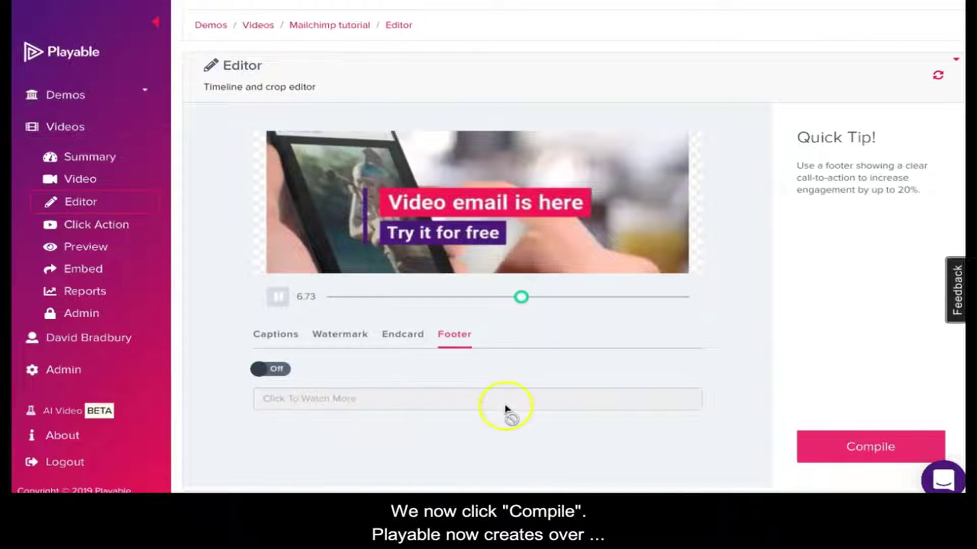
Compile the edited 12.50-second video
{"action": "left_click", "coordinate": [873, 451]}
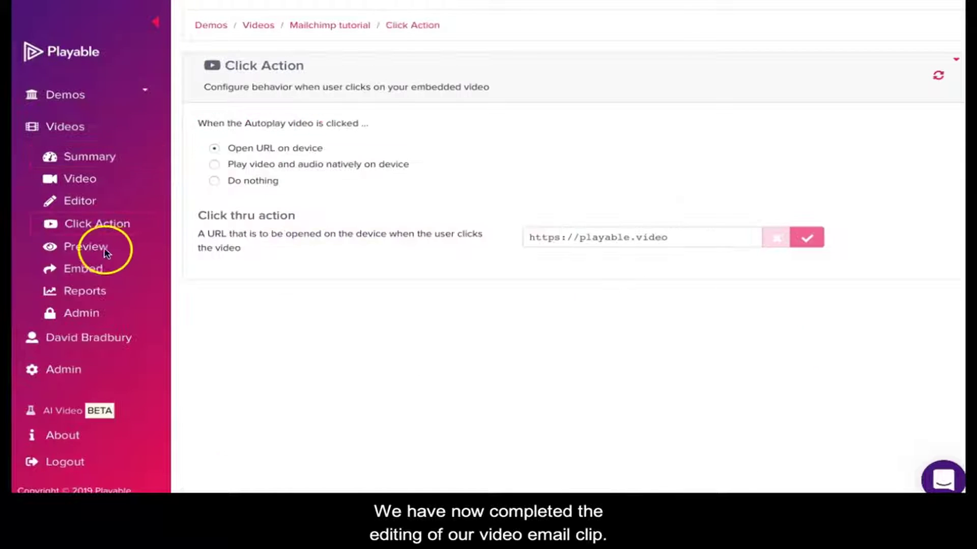
{"action": "left_click", "coordinate": [100, 253]}
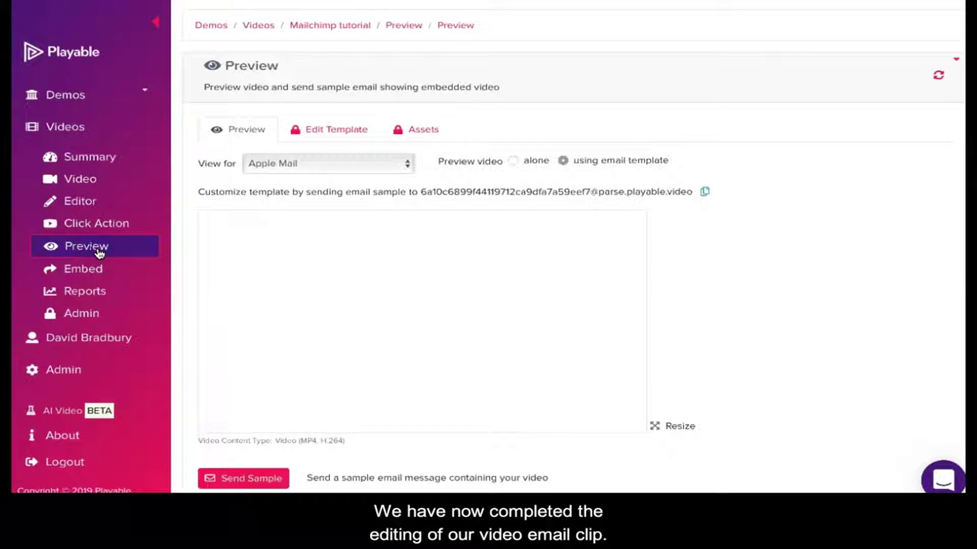
{"action": "scroll", "coordinate": [465, 316], "scroll_direction": "down", "scroll_amount": 3}
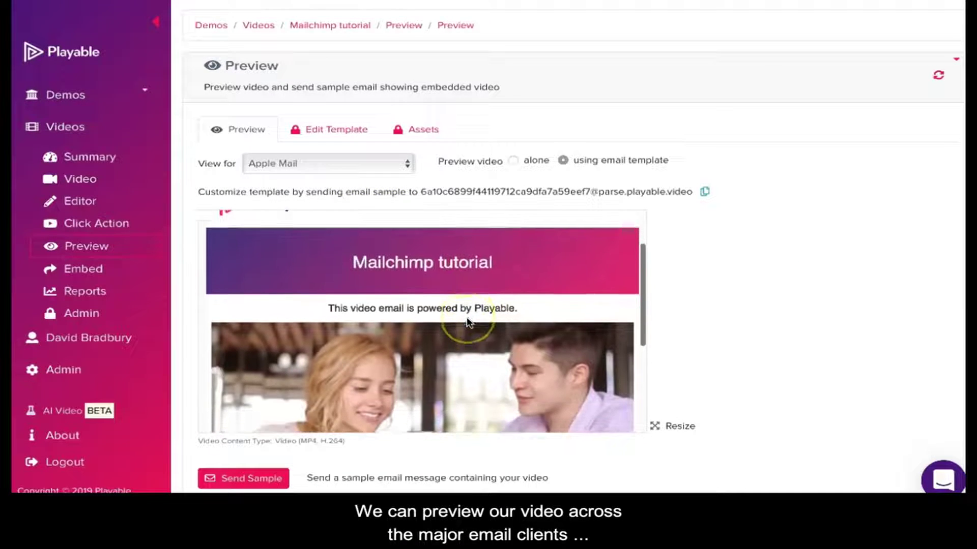
{"action": "left_click", "coordinate": [405, 162]}
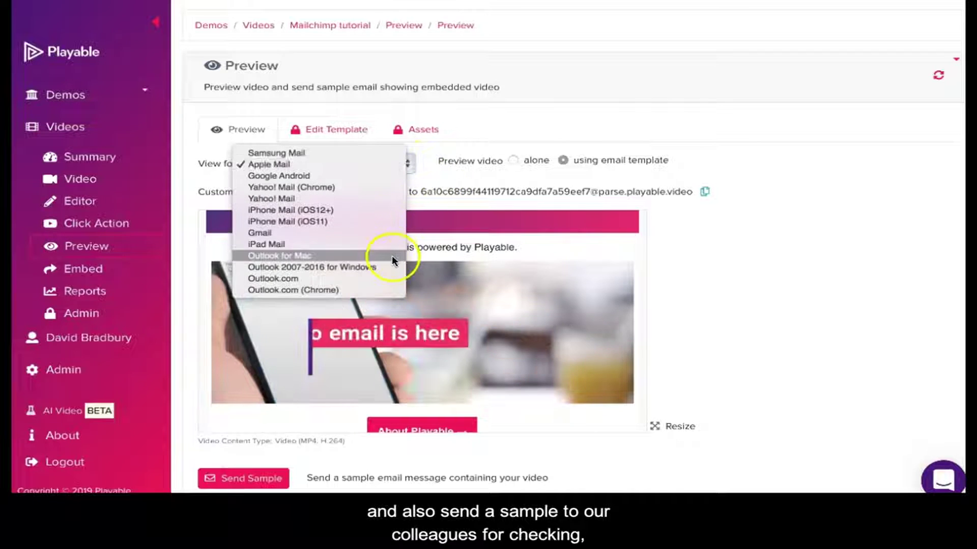
{"action": "left_click", "coordinate": [392, 161]}
{"action": "left_click", "coordinate": [247, 476]}
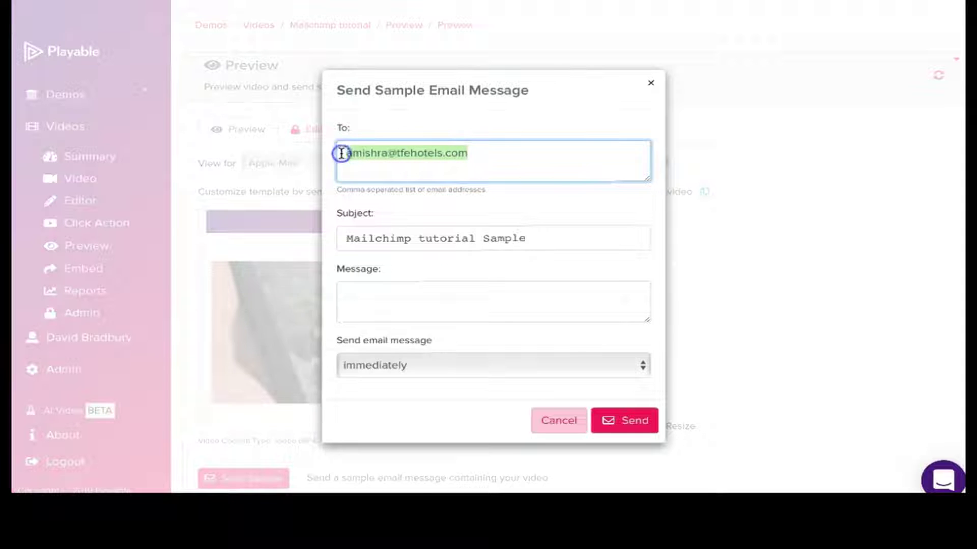
{"action": "key", "text": "BackSpace"}
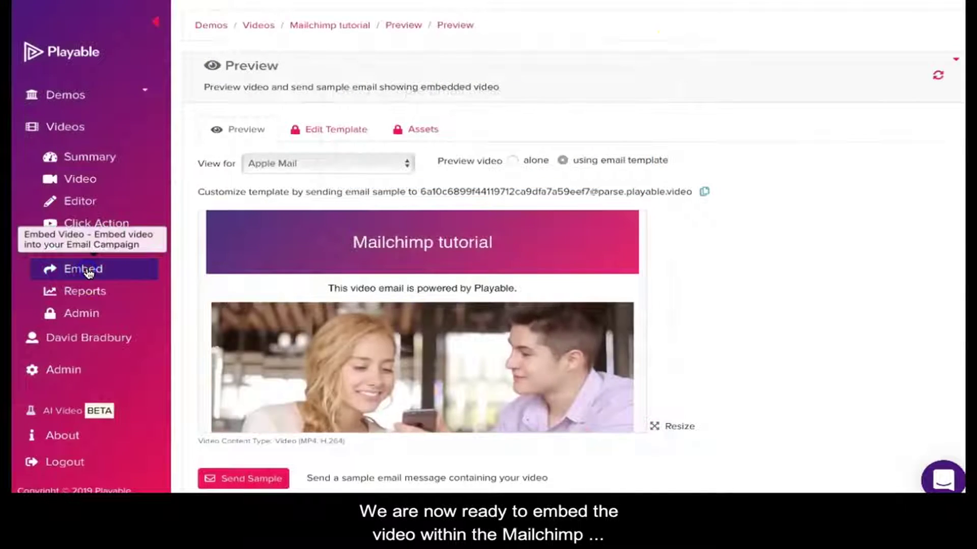
Open the Embed page with MailChimp kept as the email provider and list its campaigns
{"action": "left_click", "coordinate": [87, 271]}
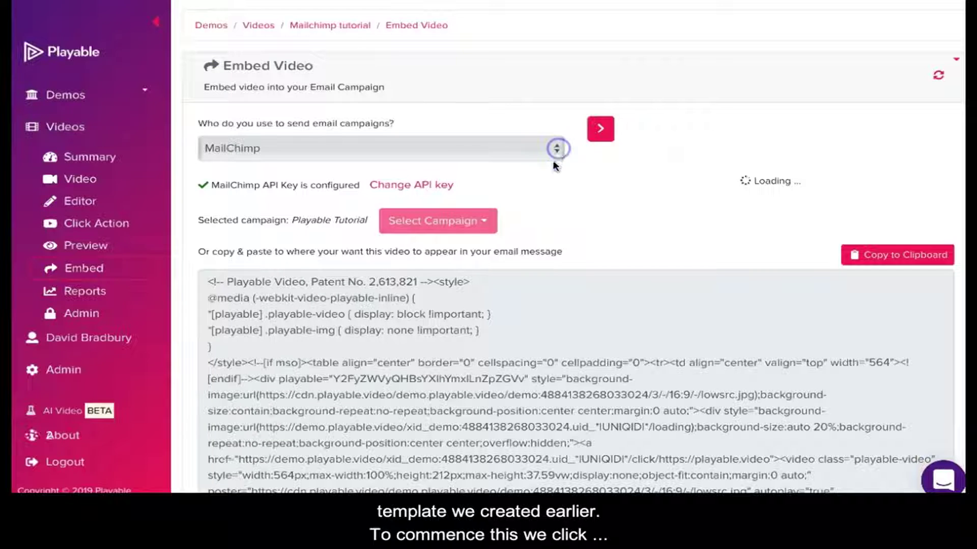
{"action": "left_click", "coordinate": [557, 148]}
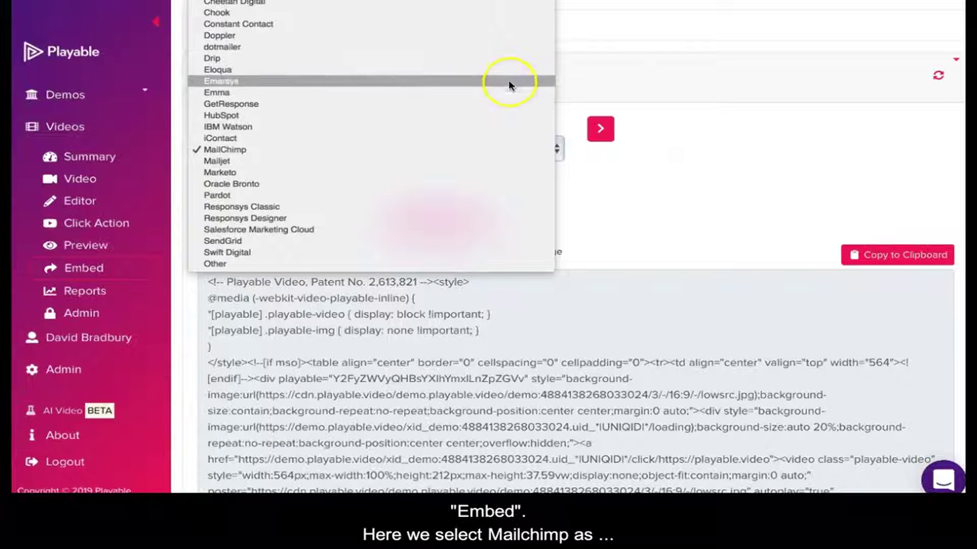
{"action": "left_click", "coordinate": [502, 148]}
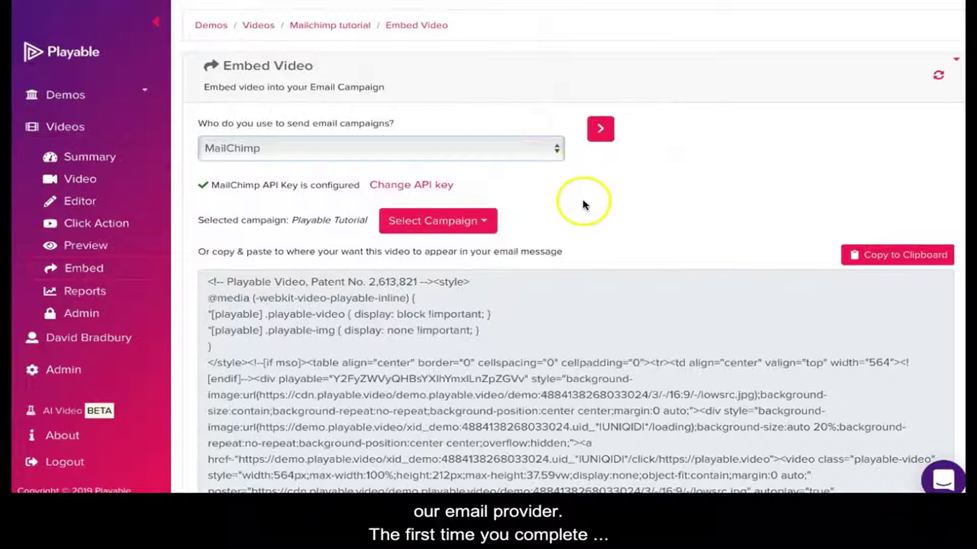
{"action": "left_click", "coordinate": [487, 224]}
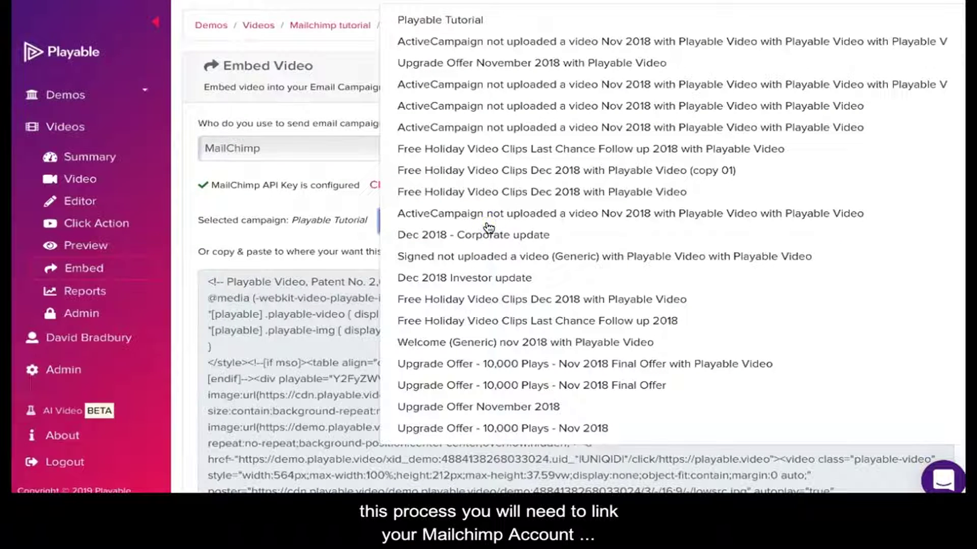
Choose the Playable Tutorial campaign and put the video in its 'Add a photo here' block
{"action": "left_click", "coordinate": [479, 21]}
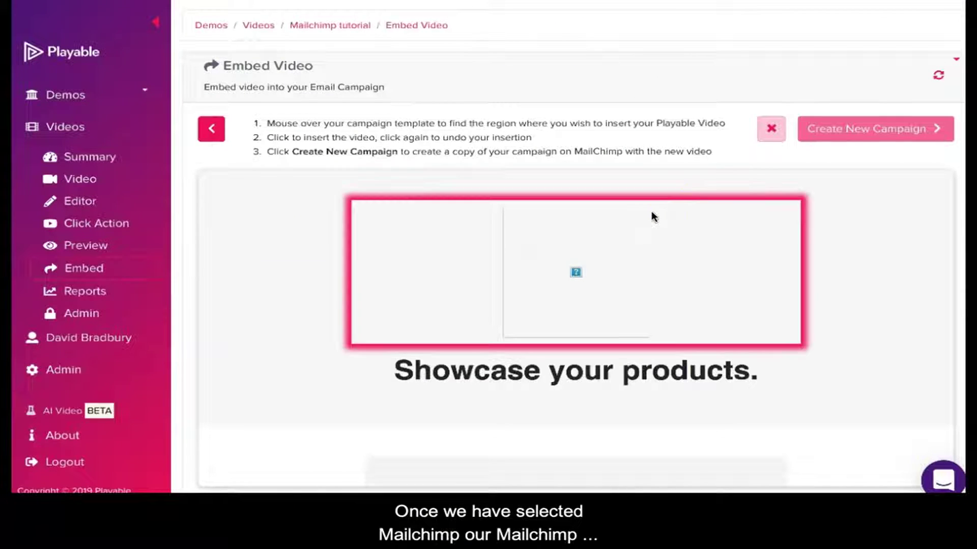
{"action": "scroll", "coordinate": [874, 246], "scroll_direction": "down", "scroll_amount": 5}
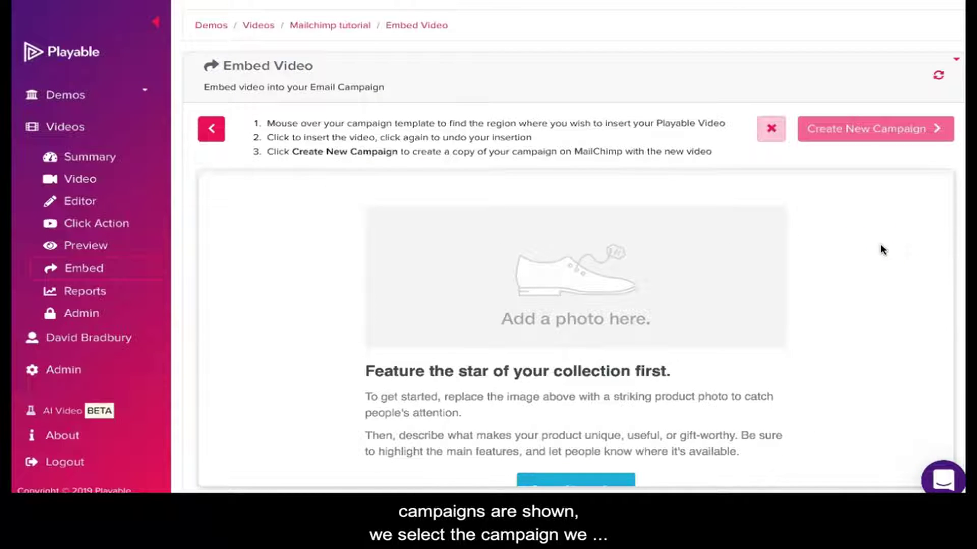
{"action": "scroll", "coordinate": [890, 256], "scroll_direction": "down", "scroll_amount": 1}
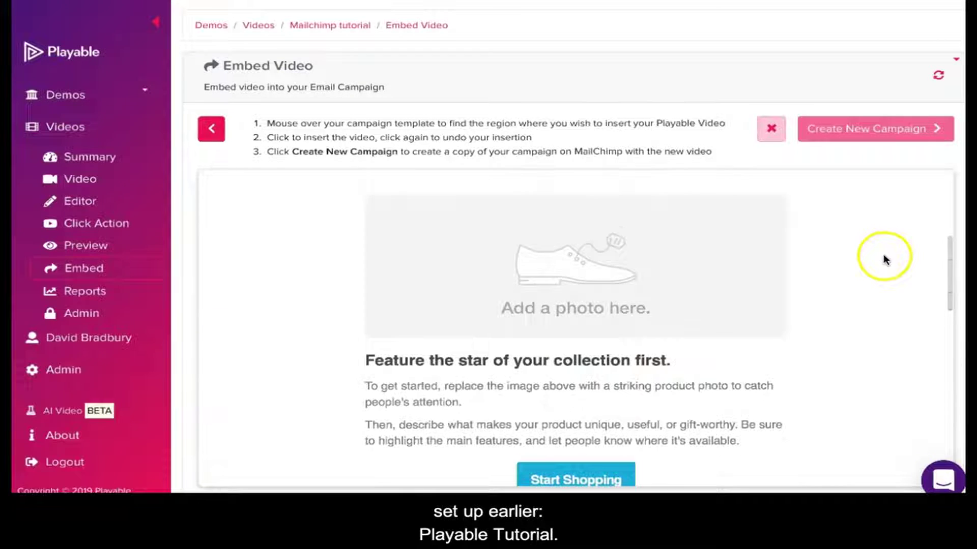
{"action": "scroll", "coordinate": [883, 259], "scroll_direction": "up", "scroll_amount": 2}
{"action": "scroll", "coordinate": [883, 260], "scroll_direction": "down", "scroll_amount": 2}
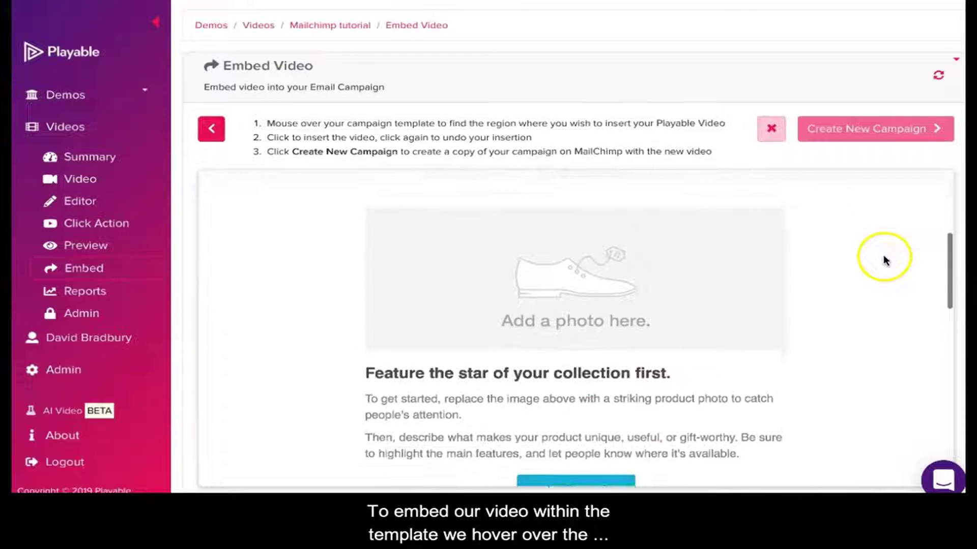
{"action": "left_click", "coordinate": [554, 254]}
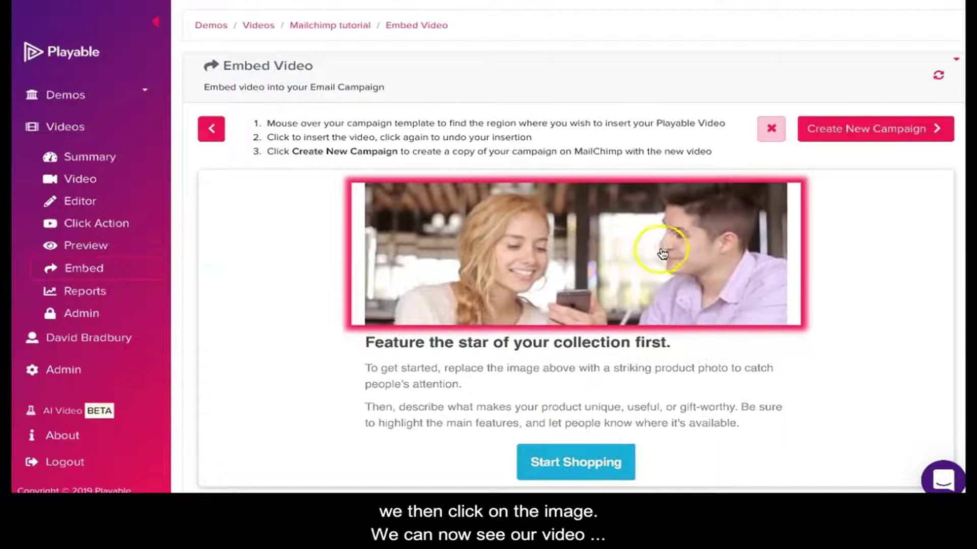
Create a new MailChimp campaign containing the embedded video and confirm the result
{"action": "left_click", "coordinate": [865, 137]}
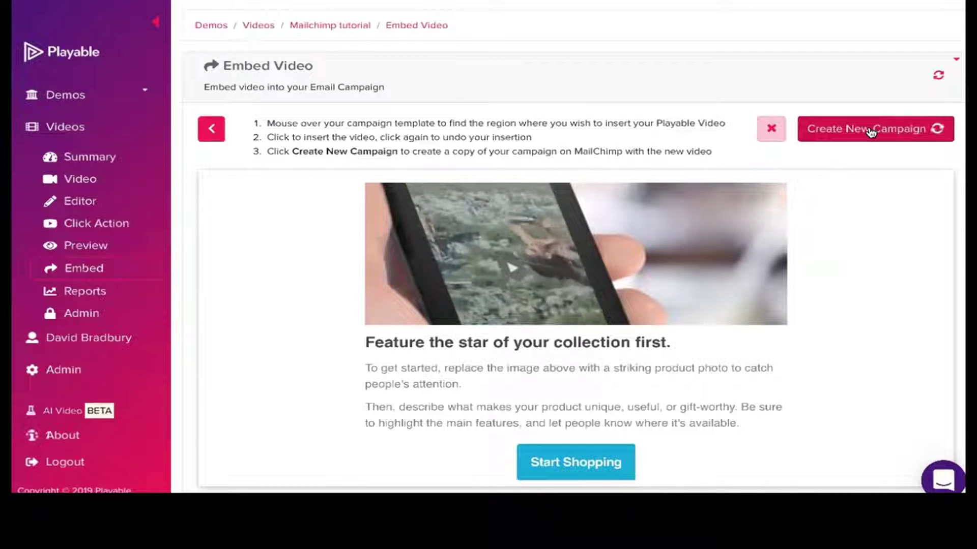
{"action": "left_click", "coordinate": [871, 131]}
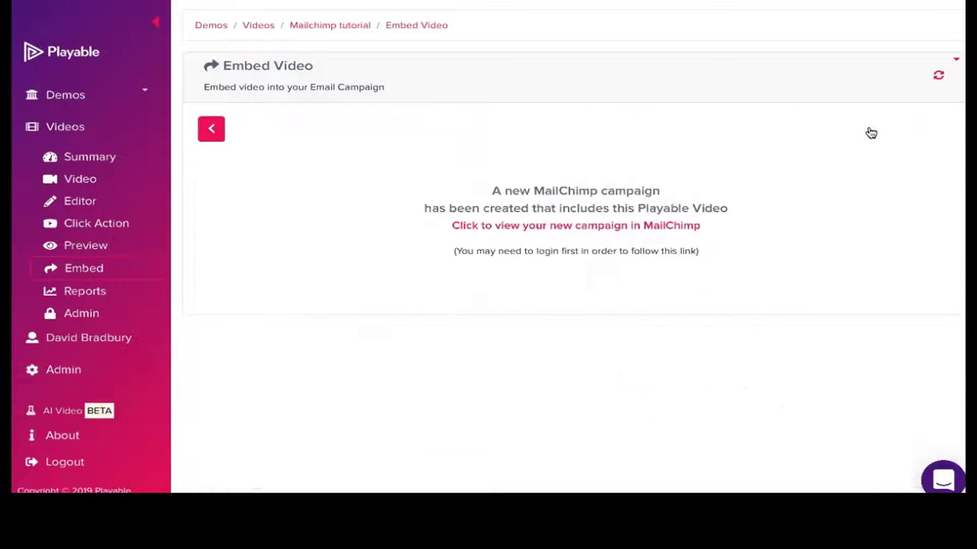
{"action": "left_click", "coordinate": [672, 226]}
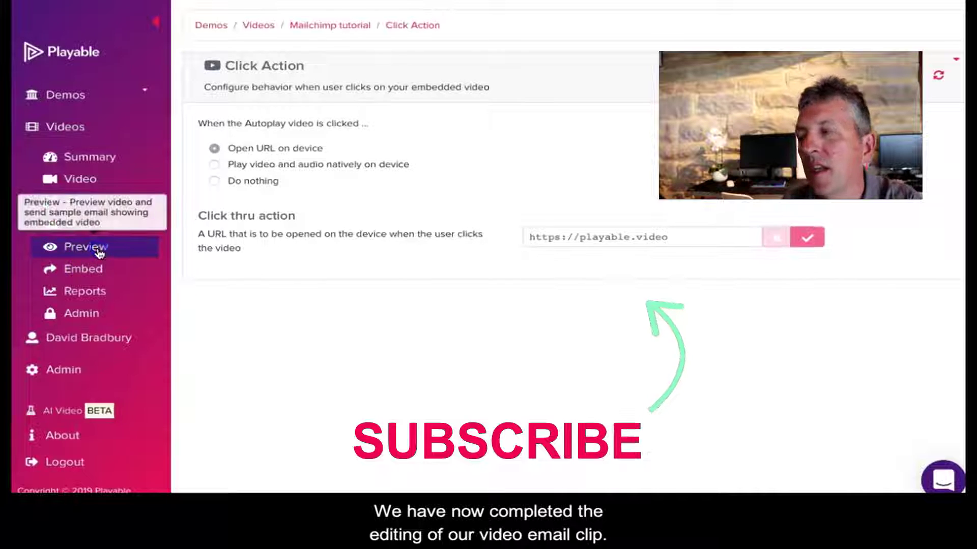
{"action": "left_click", "coordinate": [87, 247]}
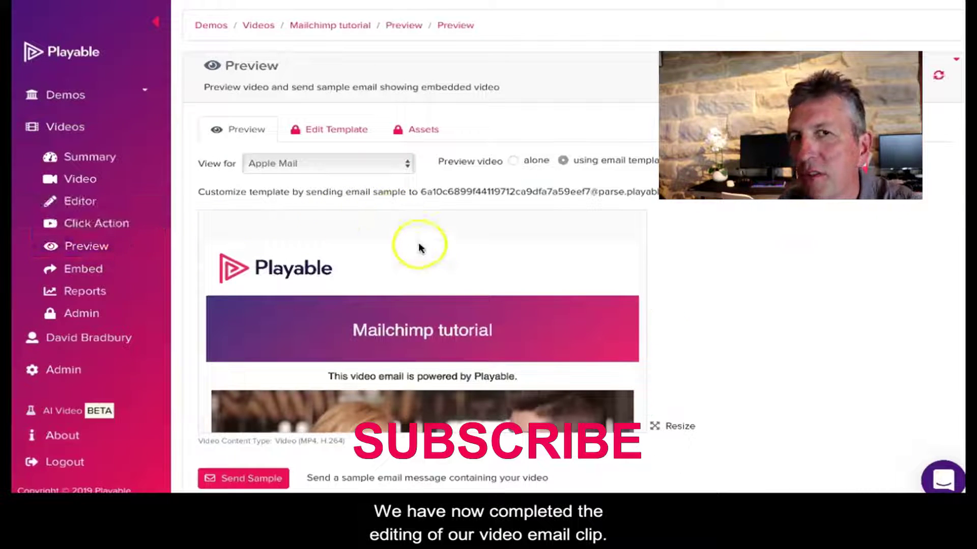